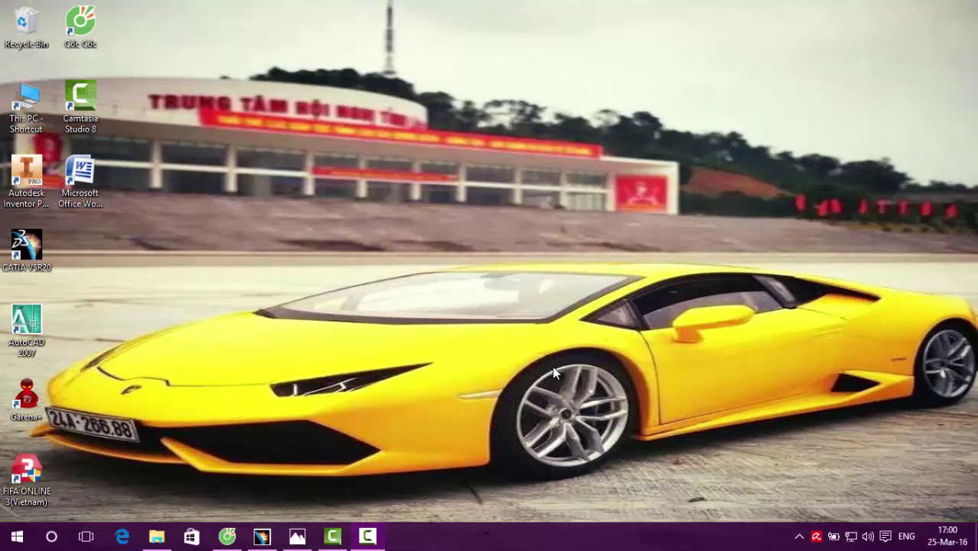
- Open haui.jpg in Photos, then bring the CATIA V5 window with Part2 forward
left_click(297, 536)
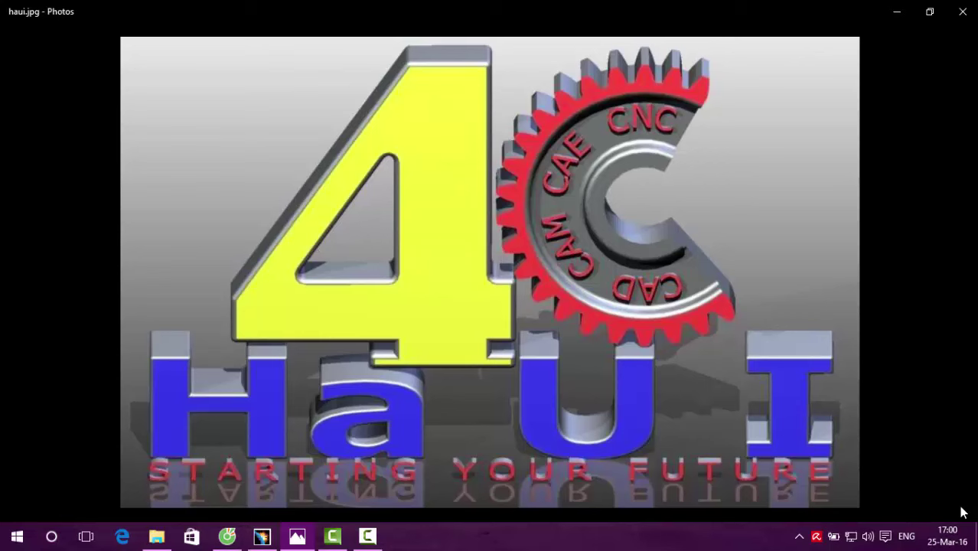
left_click(262, 536)
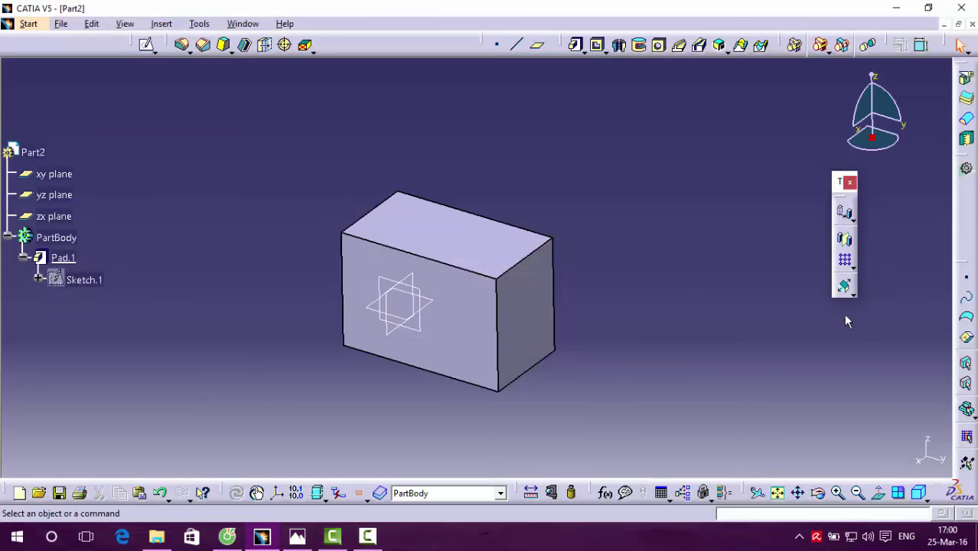
- Close and reopen the Transformation Features toolbar, then expand its Scaling/Affinity flyout
left_click(851, 291)
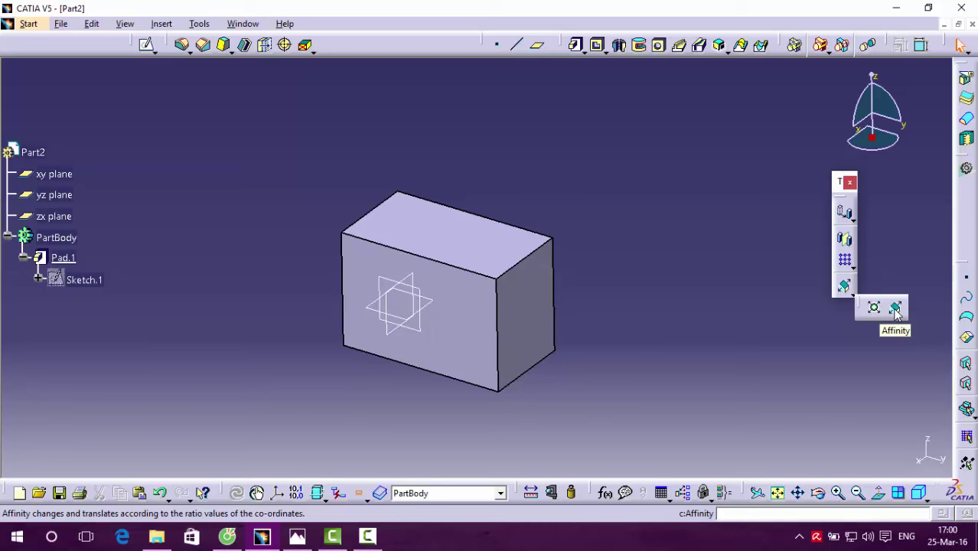
left_click(847, 183)
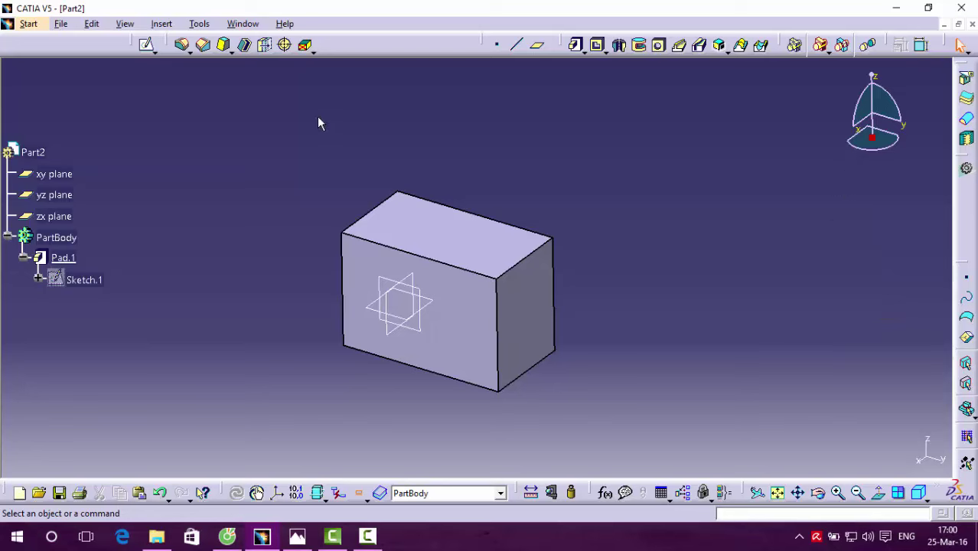
left_click(162, 24)
mouse_move(212, 284)
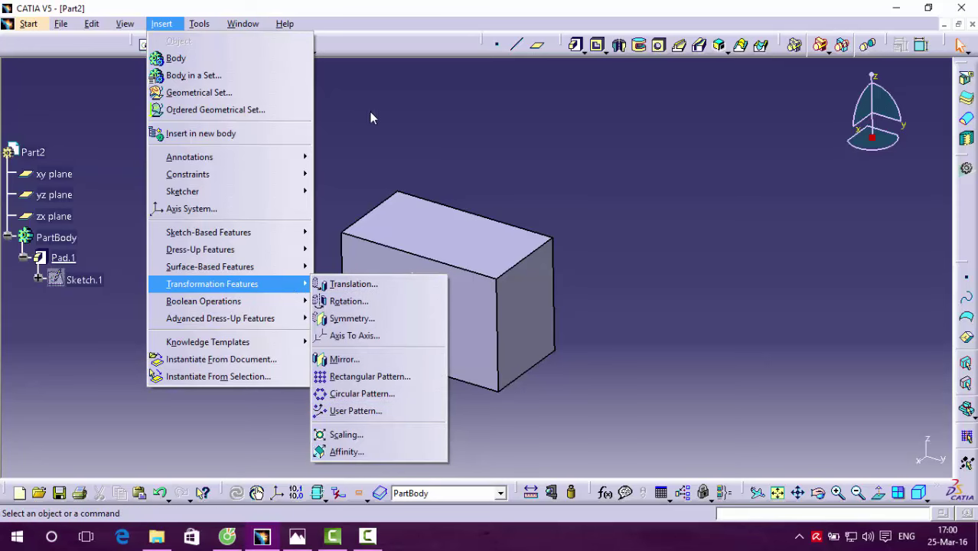
right_click(371, 53)
right_click(377, 46)
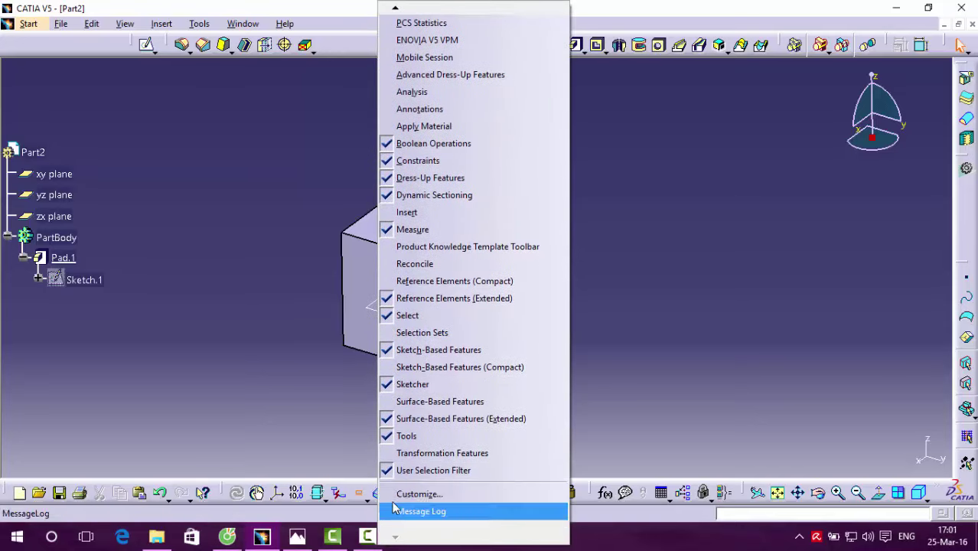
left_click(454, 454)
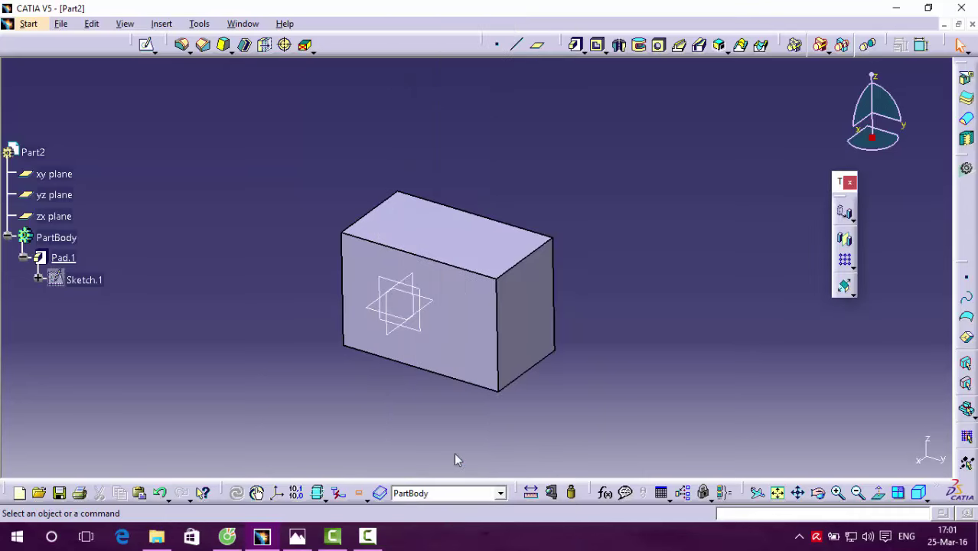
left_click(852, 293)
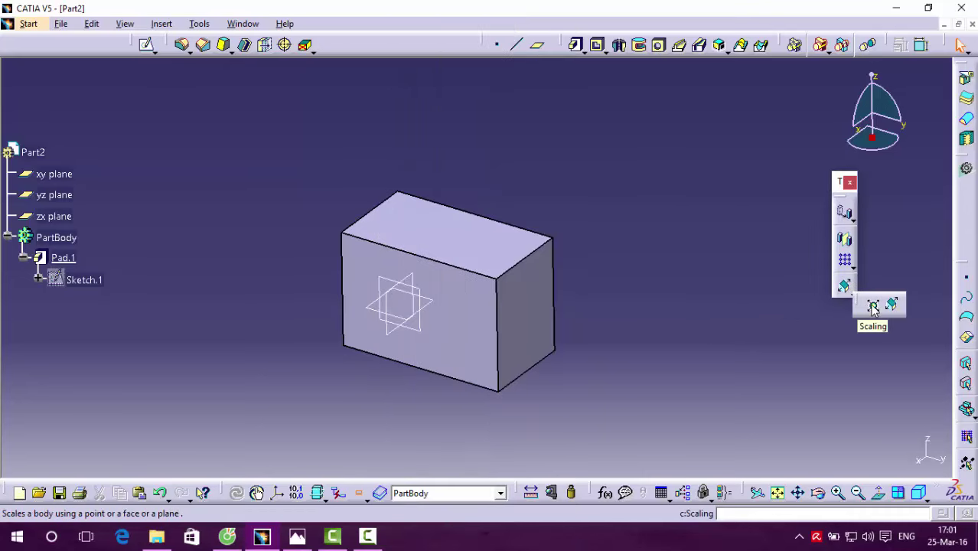
- Create a Scaling feature on the box using its top face with ratio 2
left_click(873, 306)
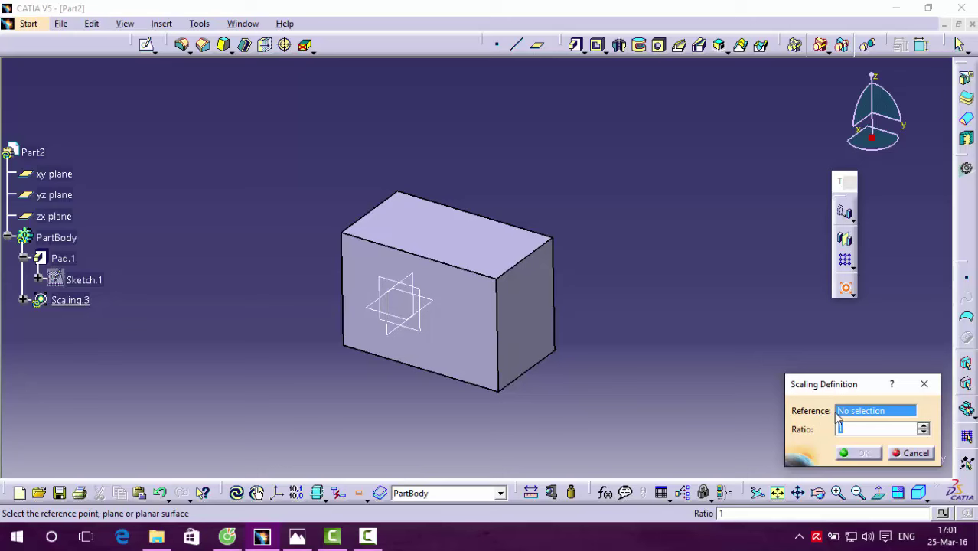
left_click(480, 248)
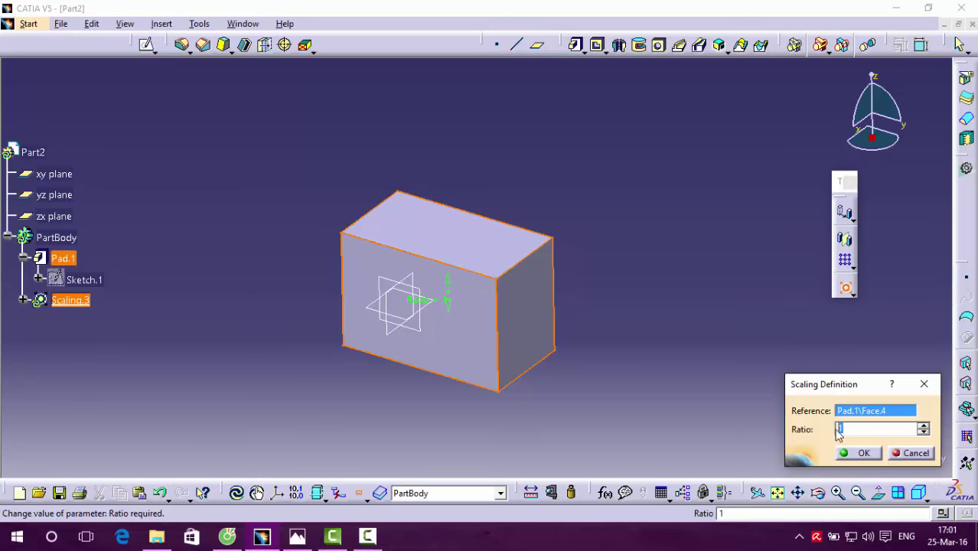
type("2")
middle_click_drag(499, 269, 499, 204)
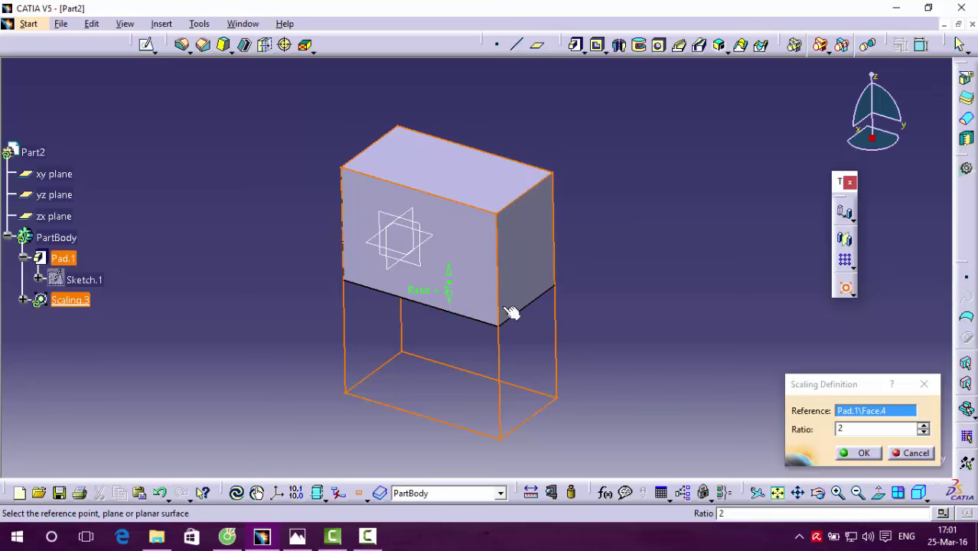
left_click(861, 455)
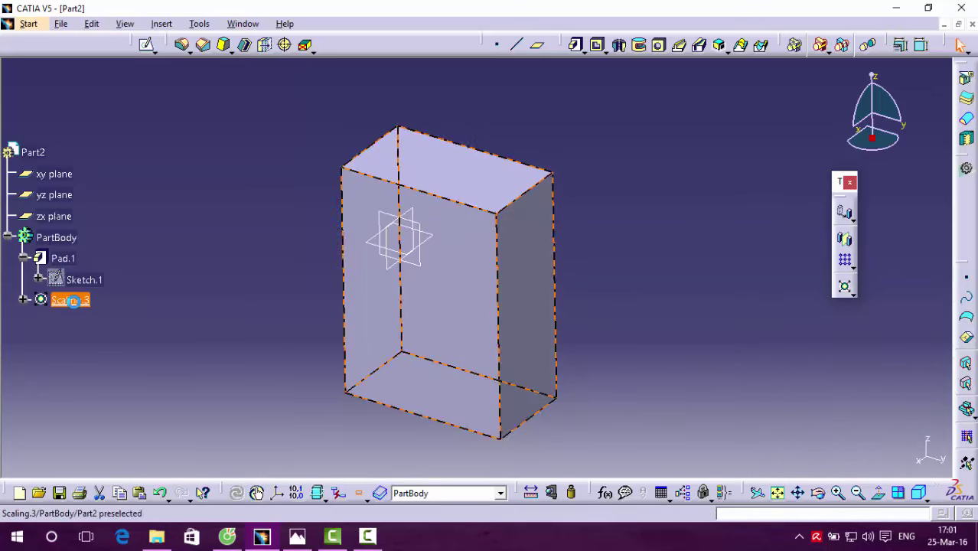
- Redefine Scaling.3 to use the box's right side face as reference
right_click(77, 302)
mouse_move(134, 291)
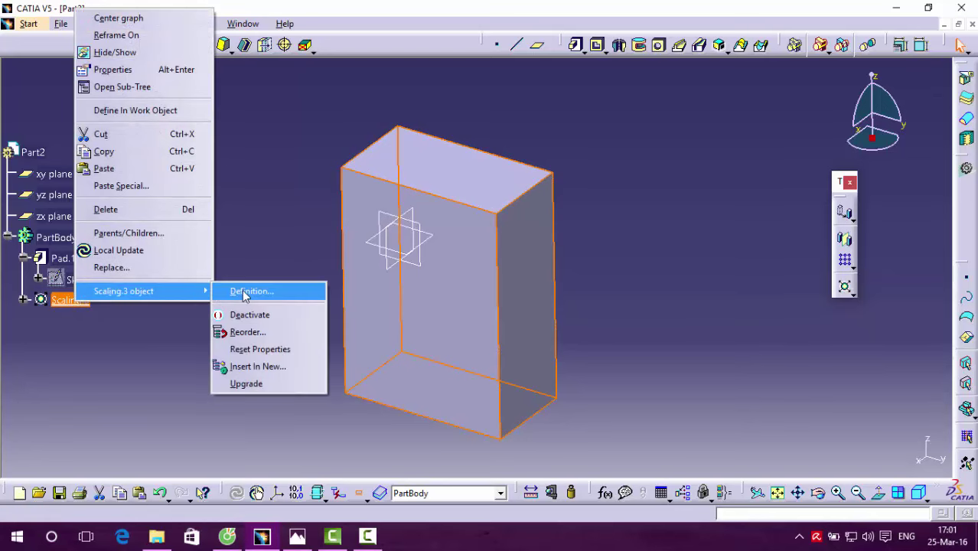
left_click(243, 292)
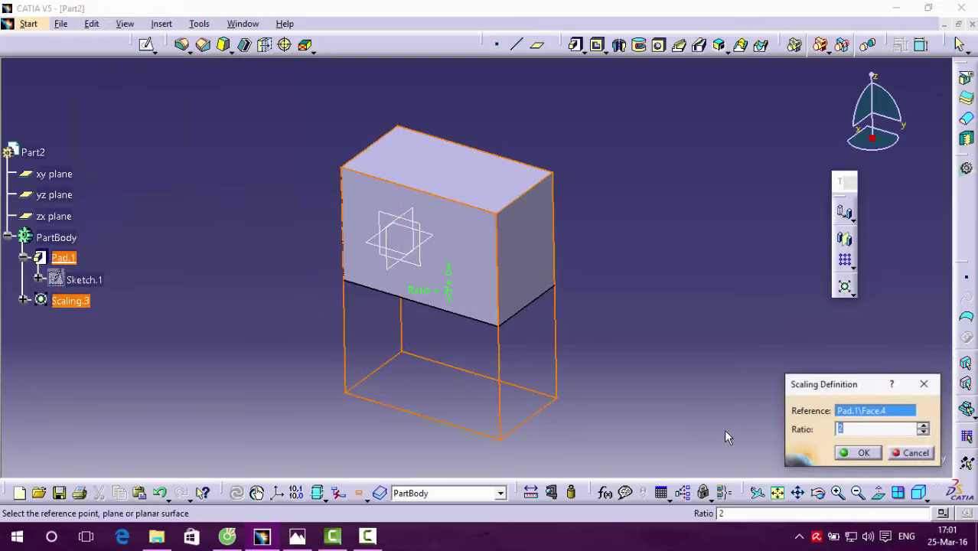
left_click(856, 414)
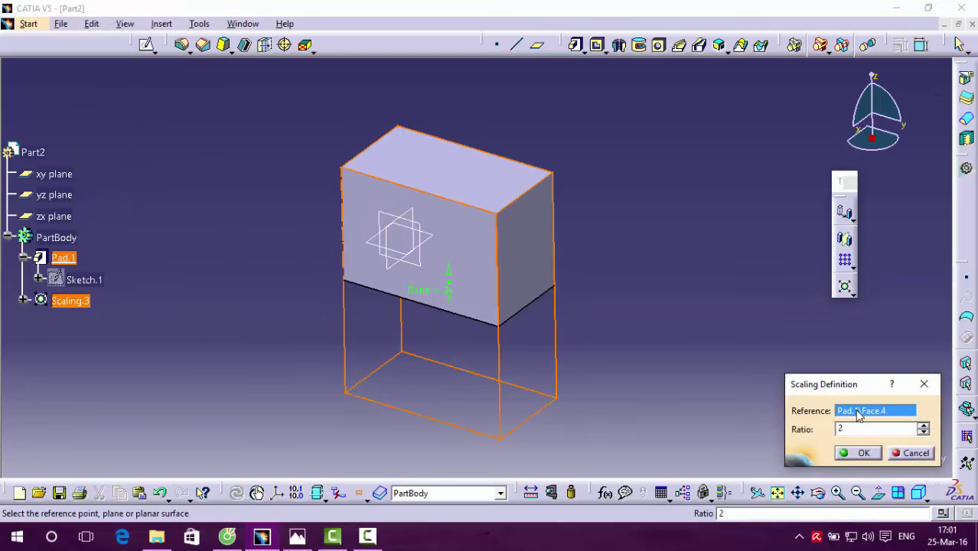
left_click(448, 247)
middle_click_drag(662, 261, 638, 345)
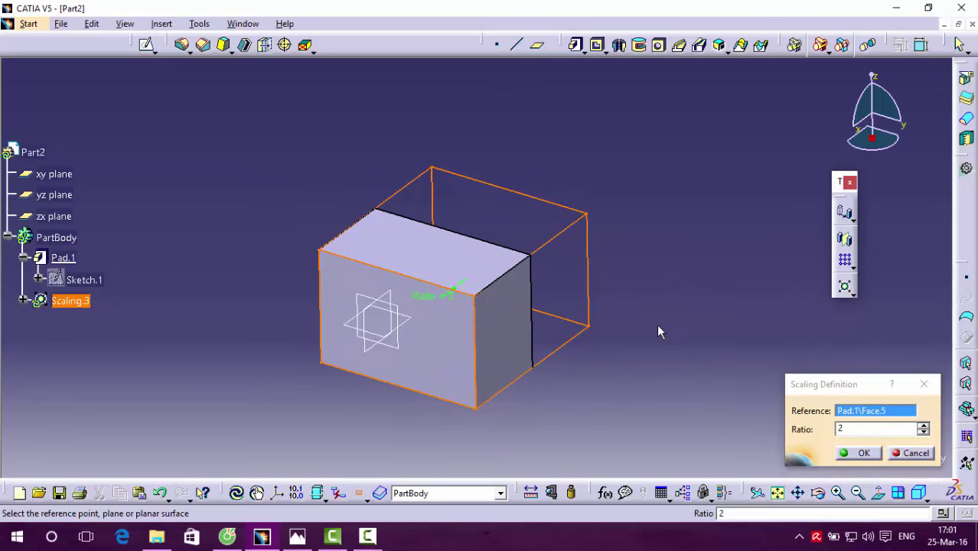
left_click(858, 452)
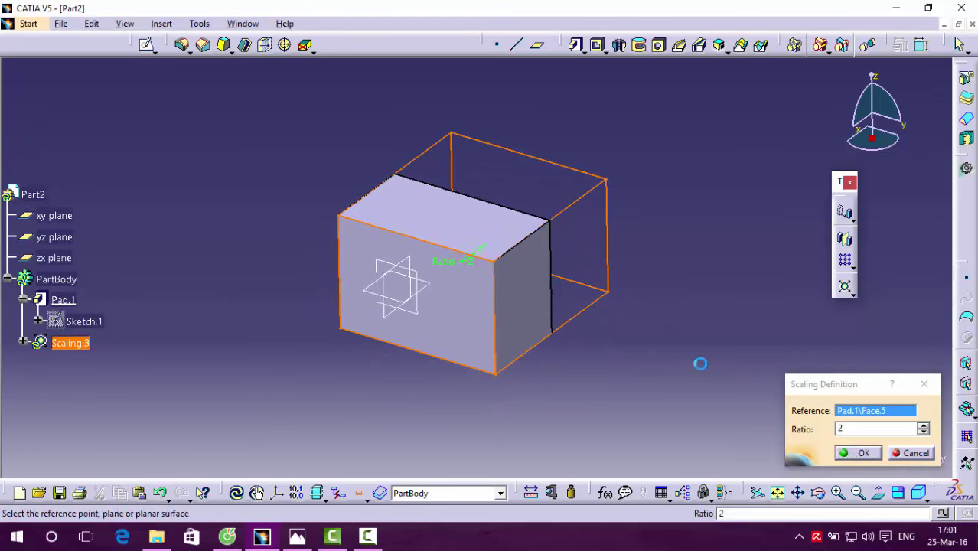
middle_click_drag(676, 385, 596, 391)
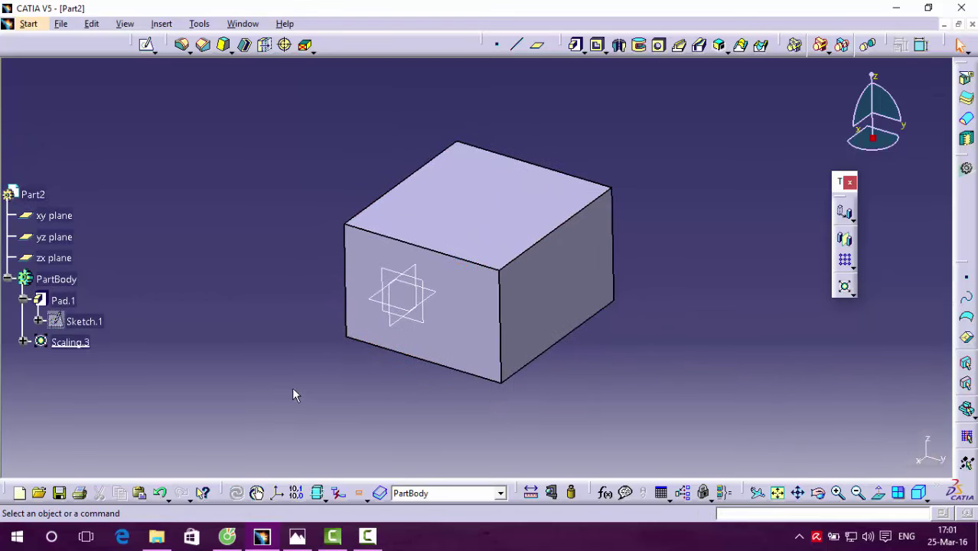
- Redefine Scaling.3 with ratio -2, then restore the Part2 window size
right_click(66, 342)
left_click(229, 332)
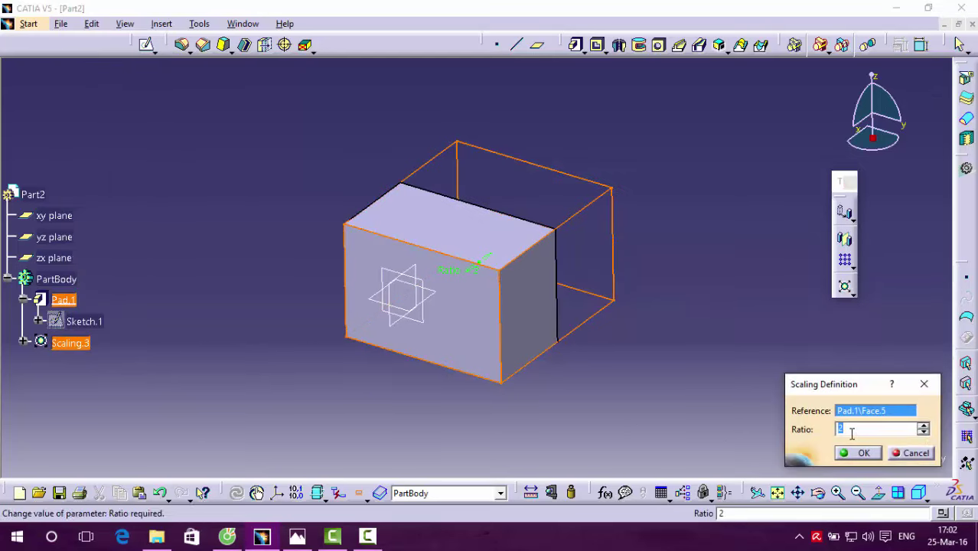
type("-")
type("2")
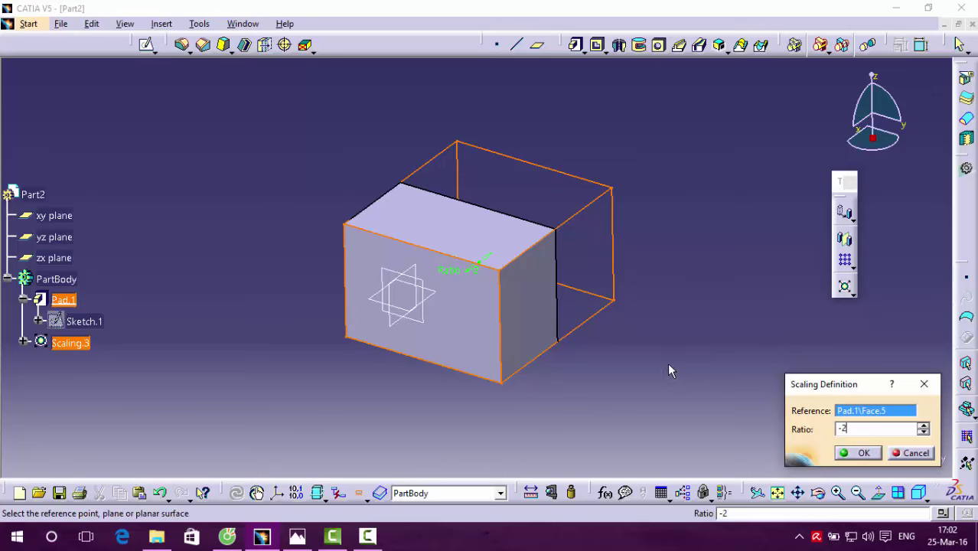
middle_click_drag(670, 371, 605, 342)
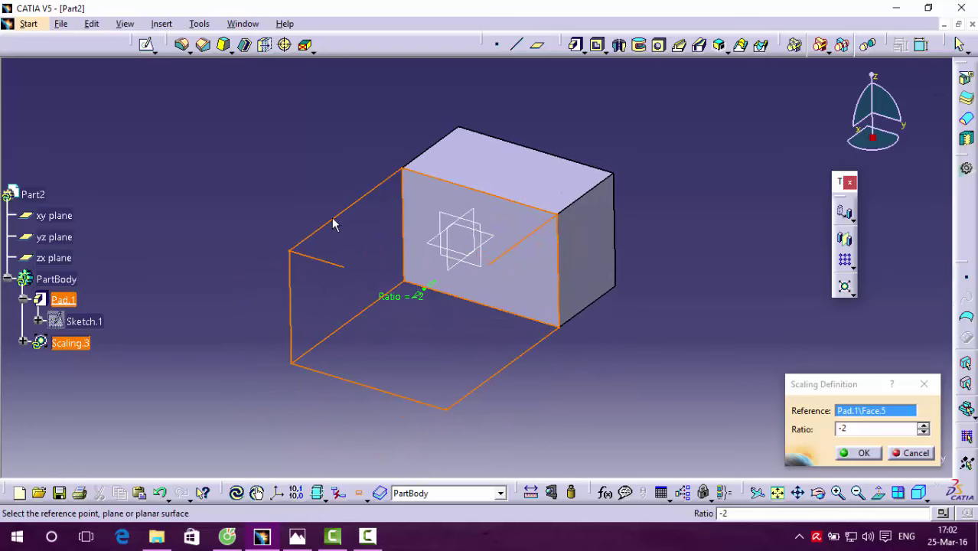
left_click(850, 454)
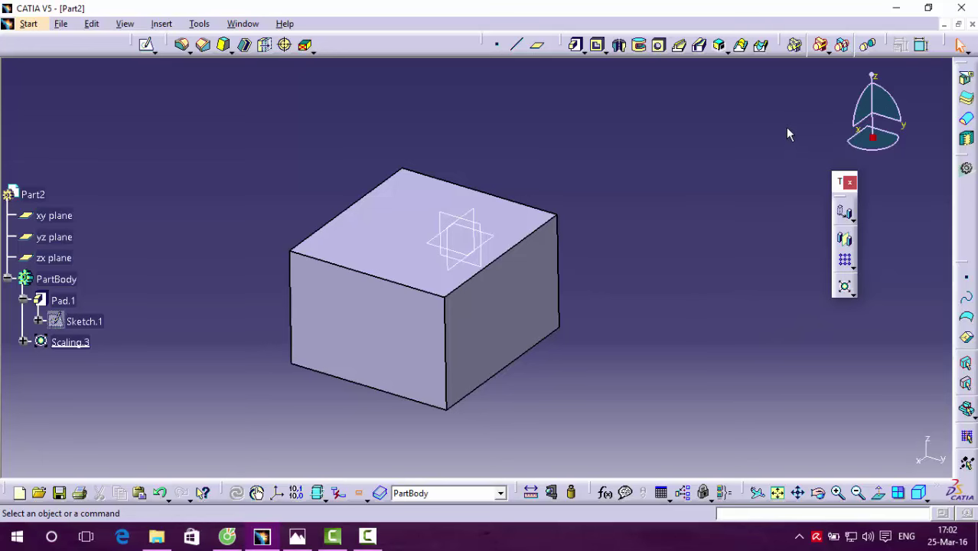
left_click(958, 24)
- In maximized Part1, scale the sphere by ratio 2 referenced to the yz plane
left_click(716, 90)
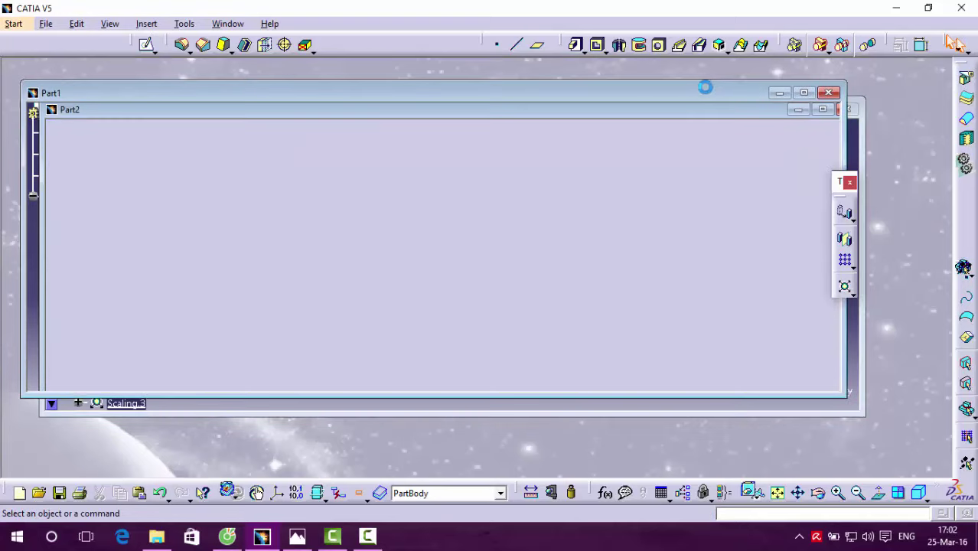
left_click(803, 92)
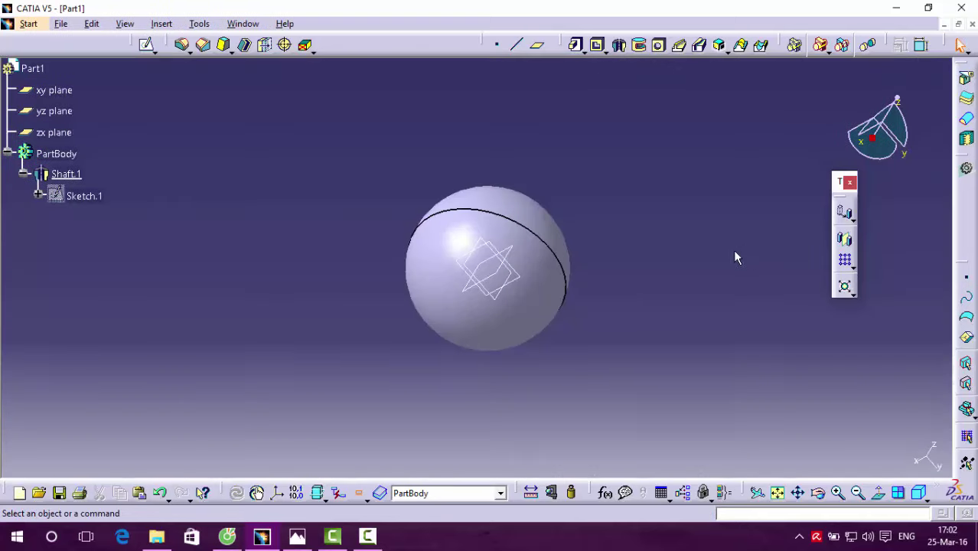
left_click(845, 287)
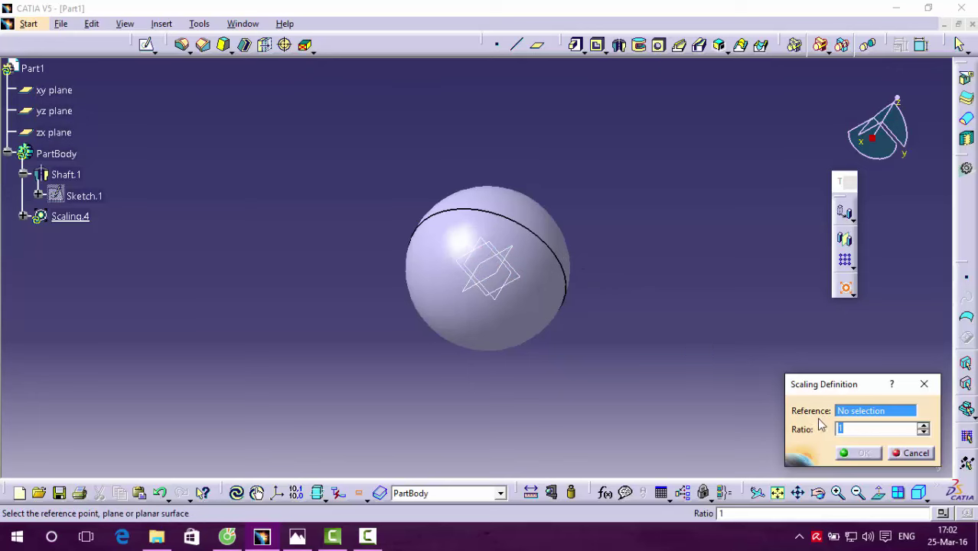
left_click(475, 260)
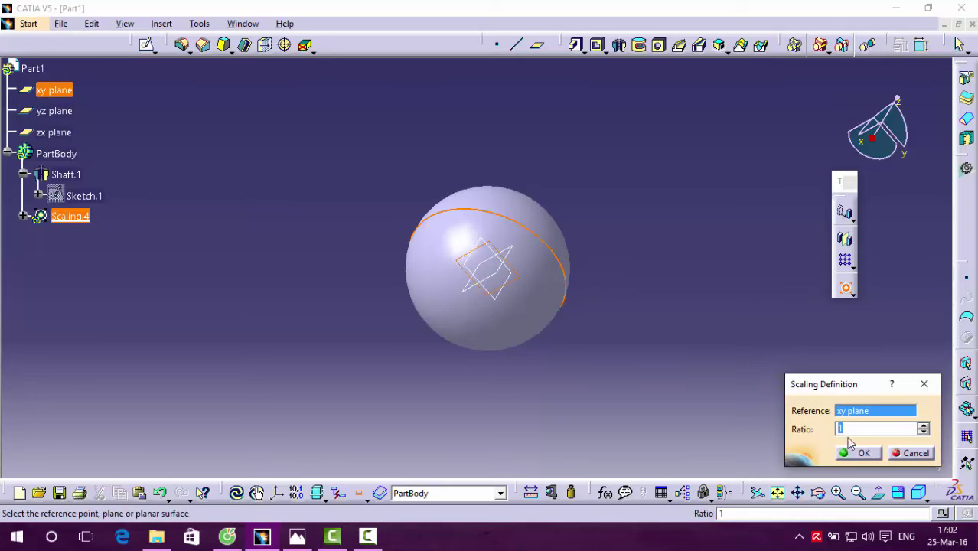
type("2")
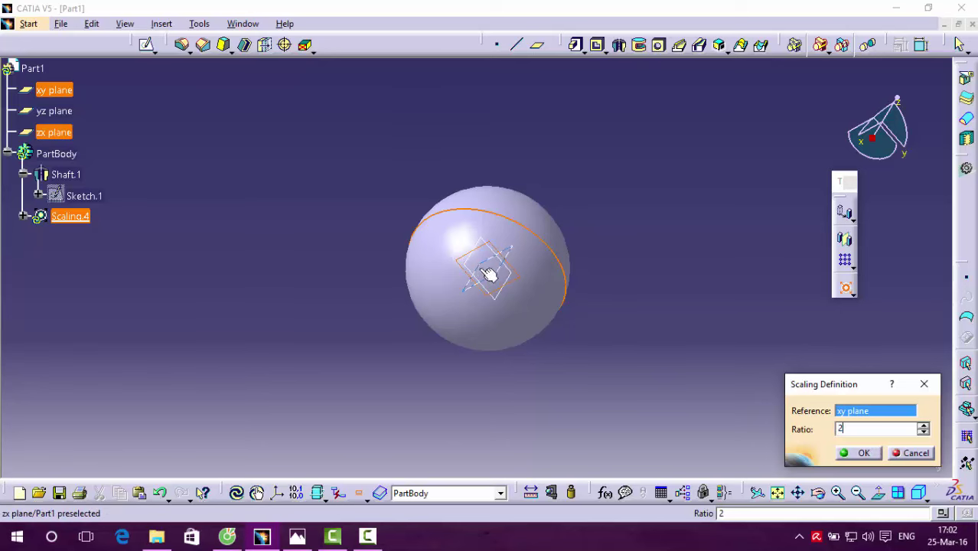
left_click(496, 273)
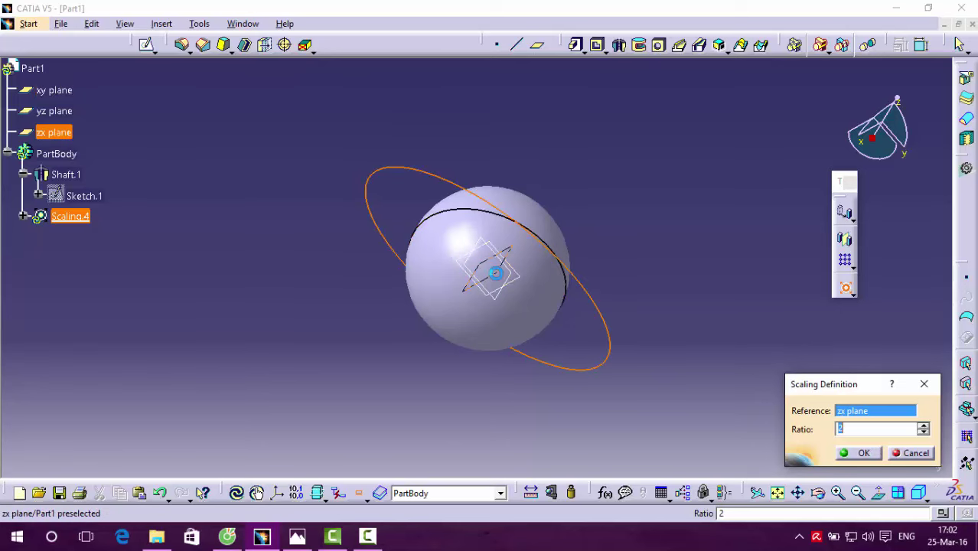
left_click(478, 239)
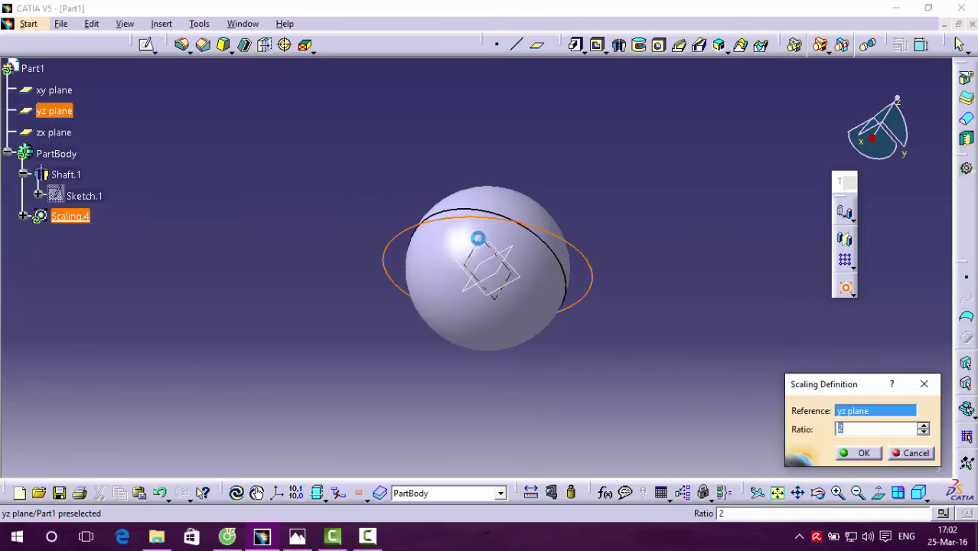
left_click(857, 453)
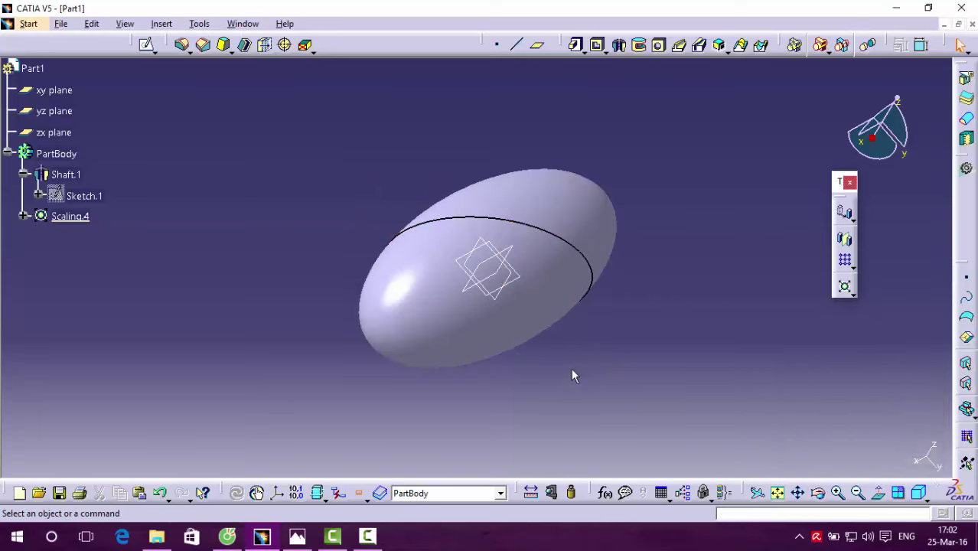
- Redefine Scaling.4 to reference the zx plane with ratio -2
right_click(69, 216)
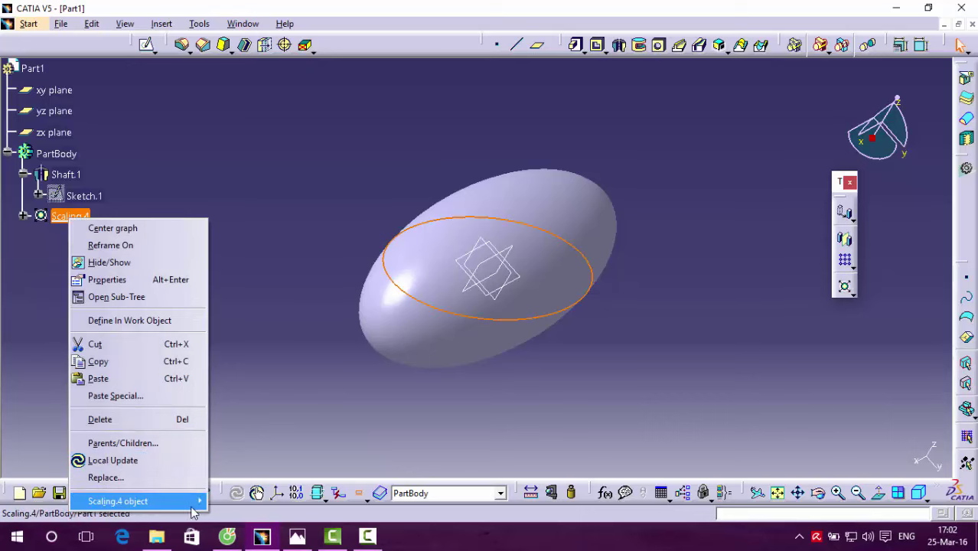
left_click(252, 408)
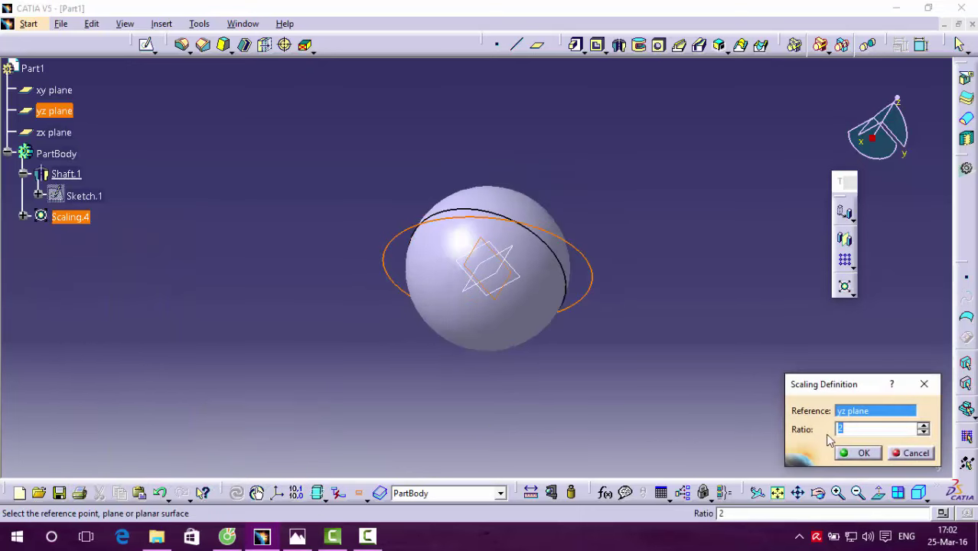
left_click(853, 411)
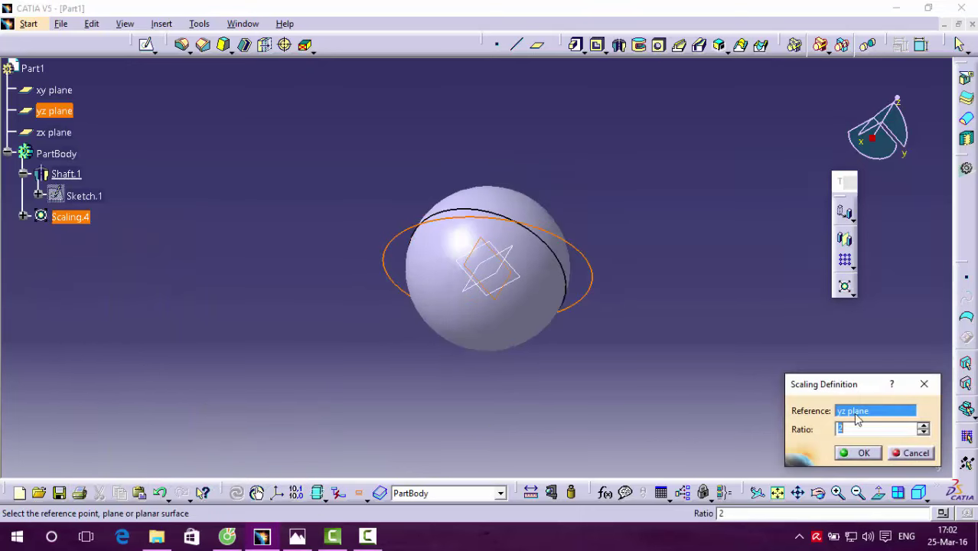
left_click(508, 253)
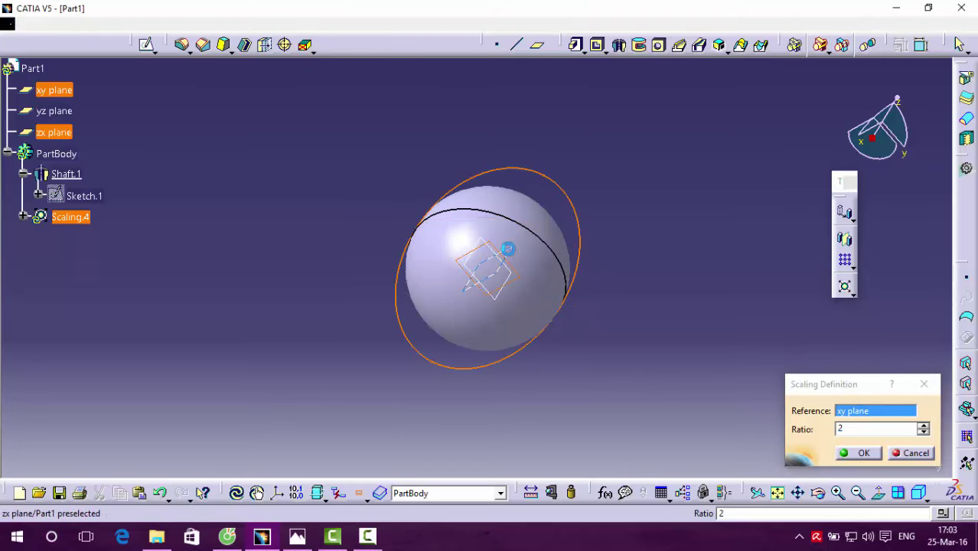
left_click(508, 248)
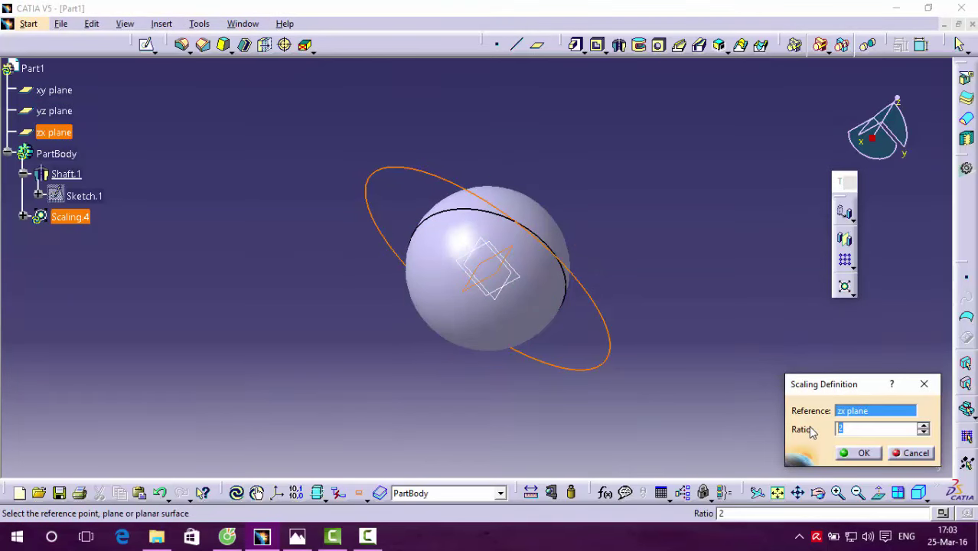
type("-2")
left_click(865, 453)
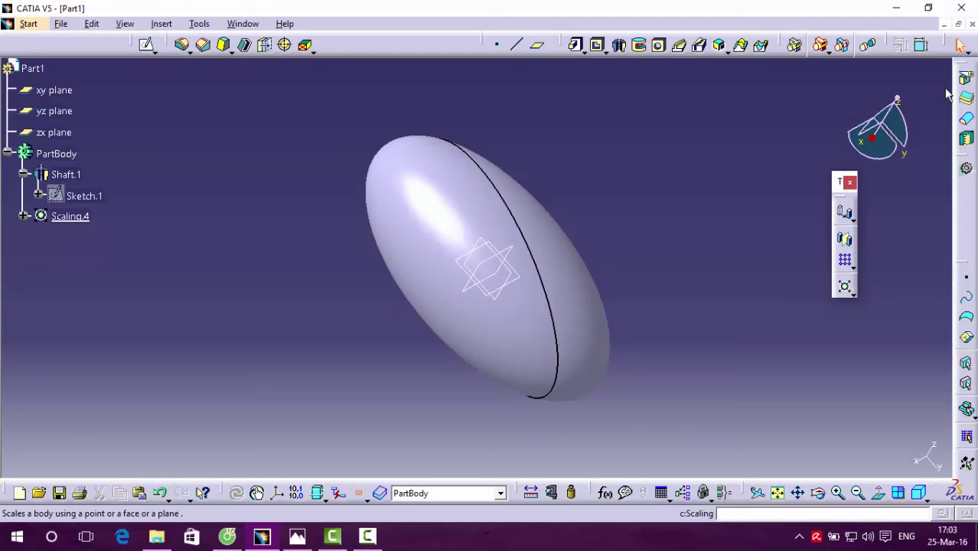
- In maximized Part2, start an Affinity with a top-left corner origin, top face XY plane, front edge X axis
left_click(958, 24)
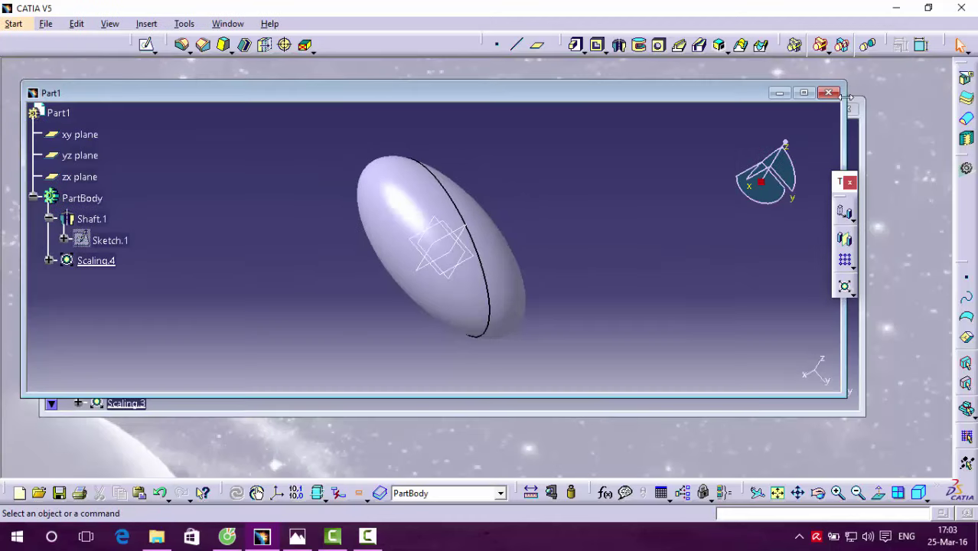
left_click(857, 136)
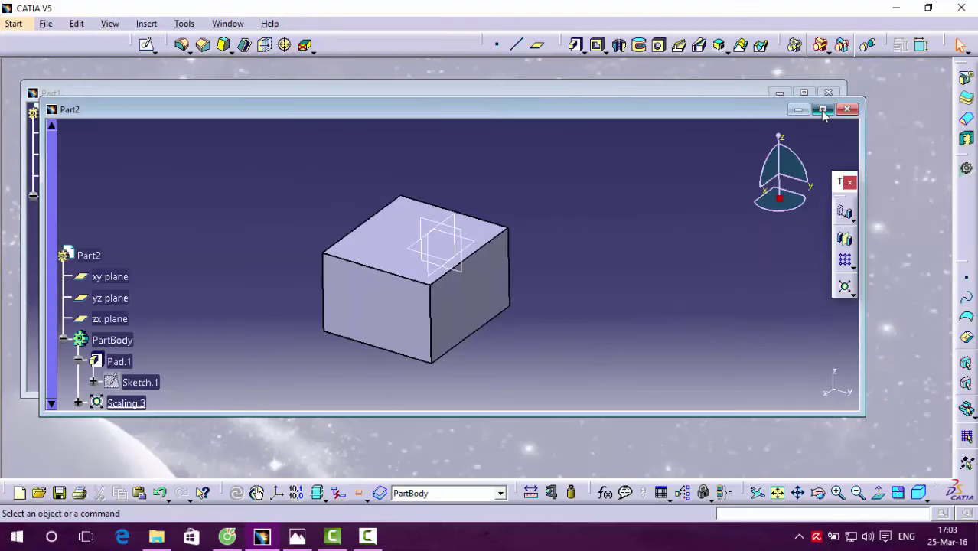
left_click(822, 109)
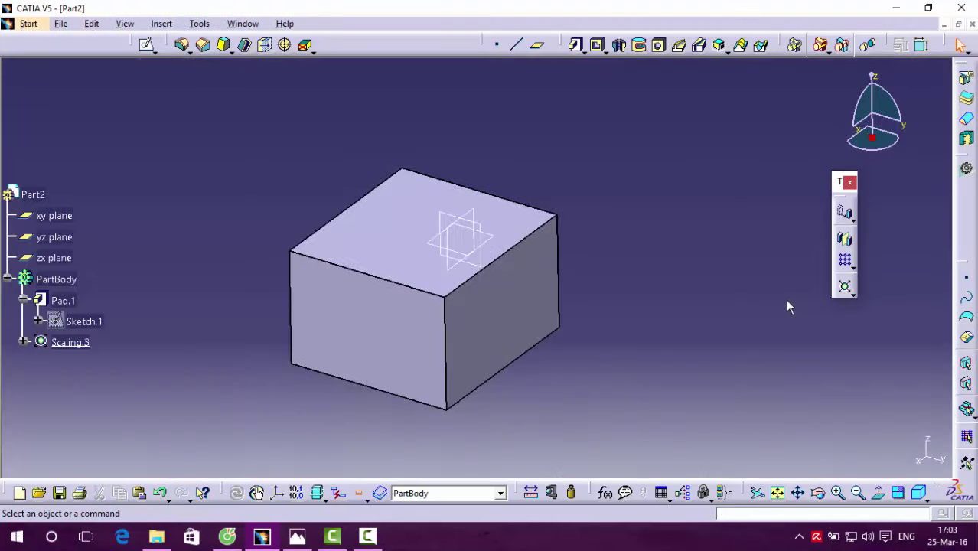
left_click(851, 293)
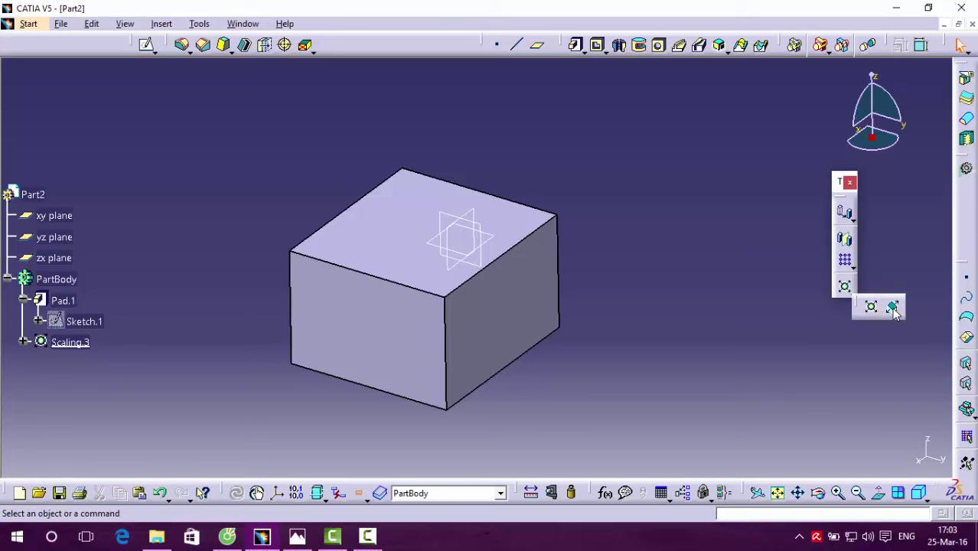
left_click(892, 307)
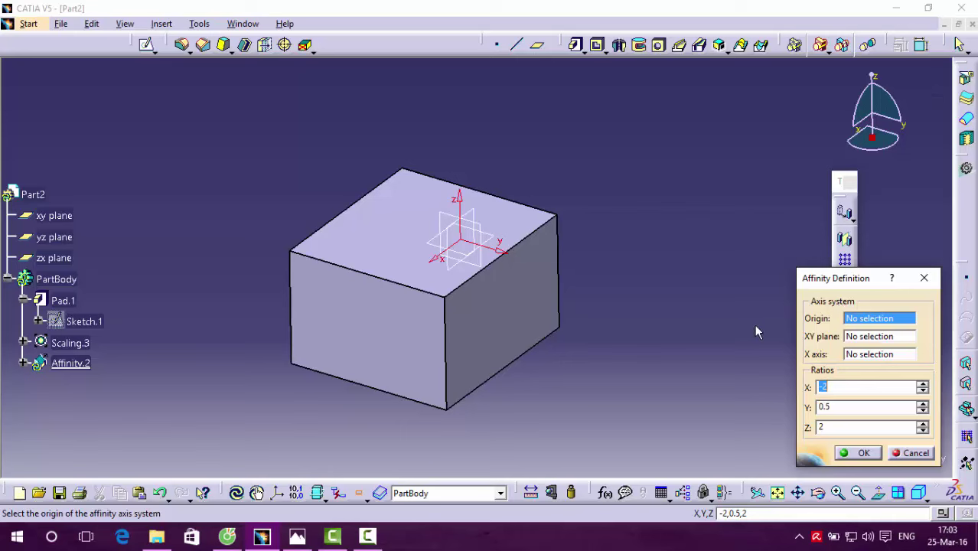
middle_click_drag(636, 321, 698, 316)
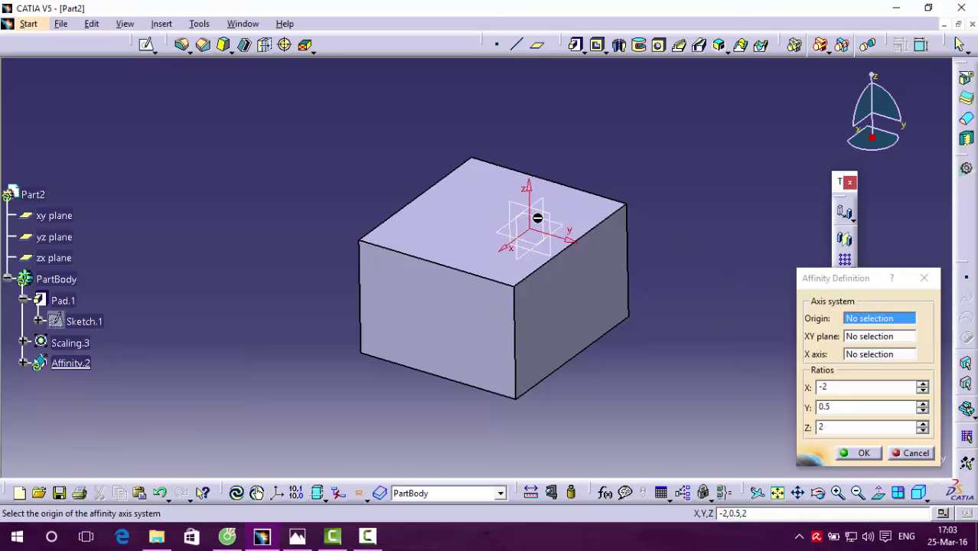
left_click(360, 242)
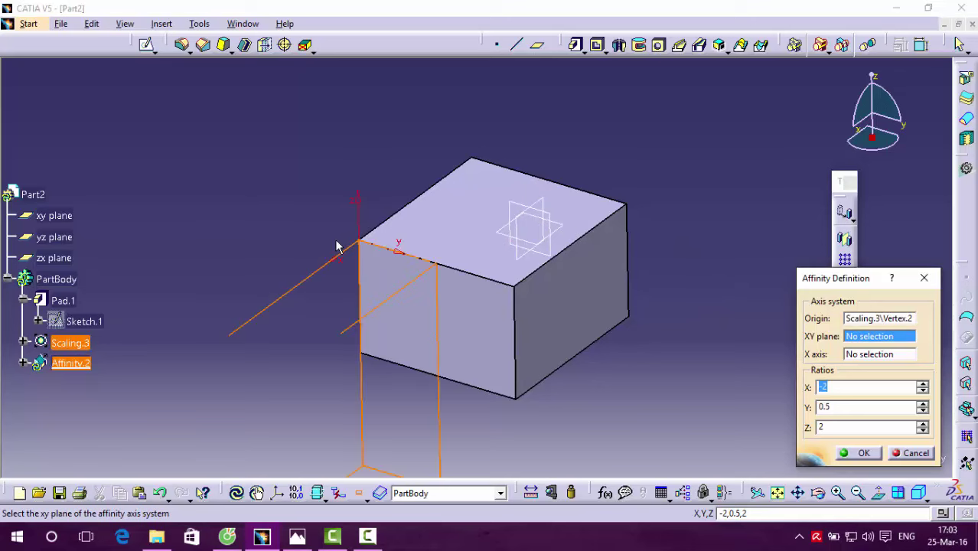
middle_click_drag(290, 234, 273, 175)
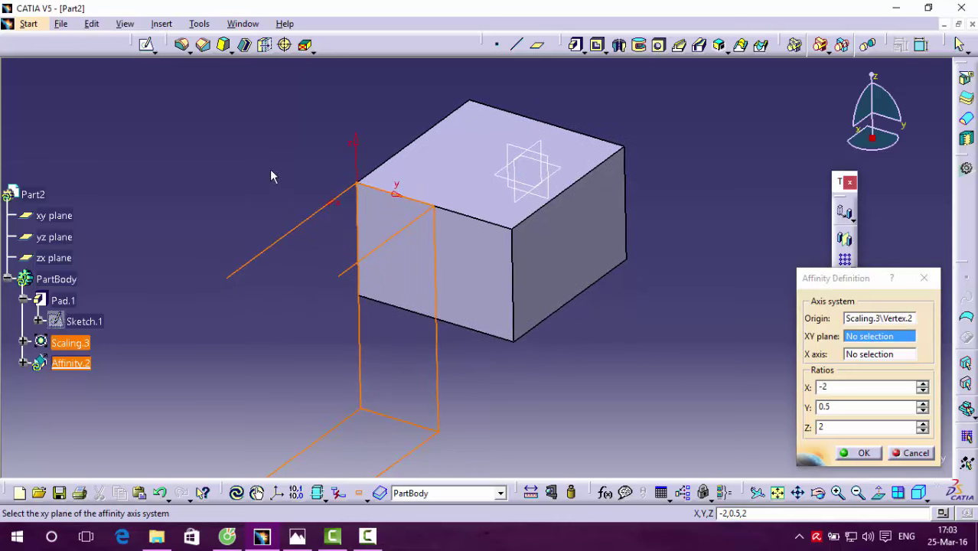
left_click(823, 386)
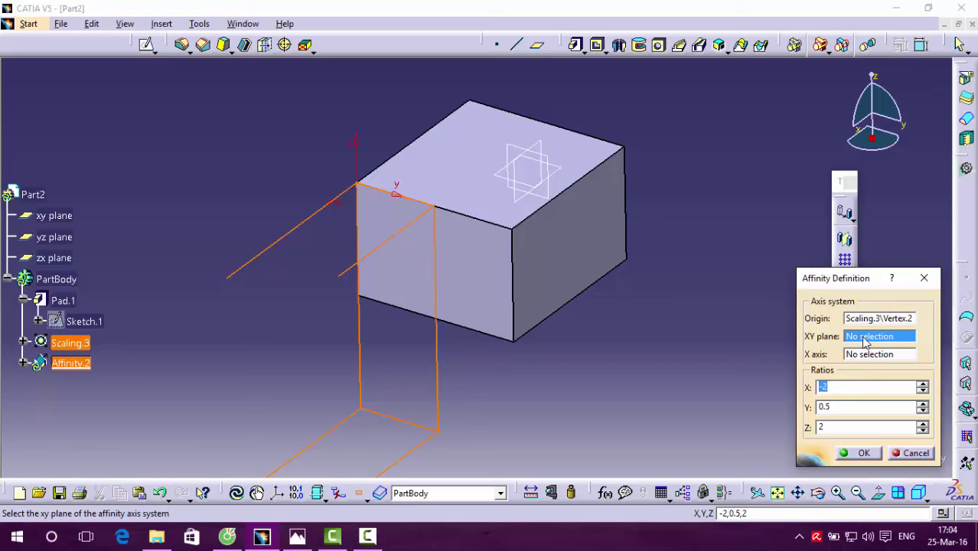
left_click(466, 160)
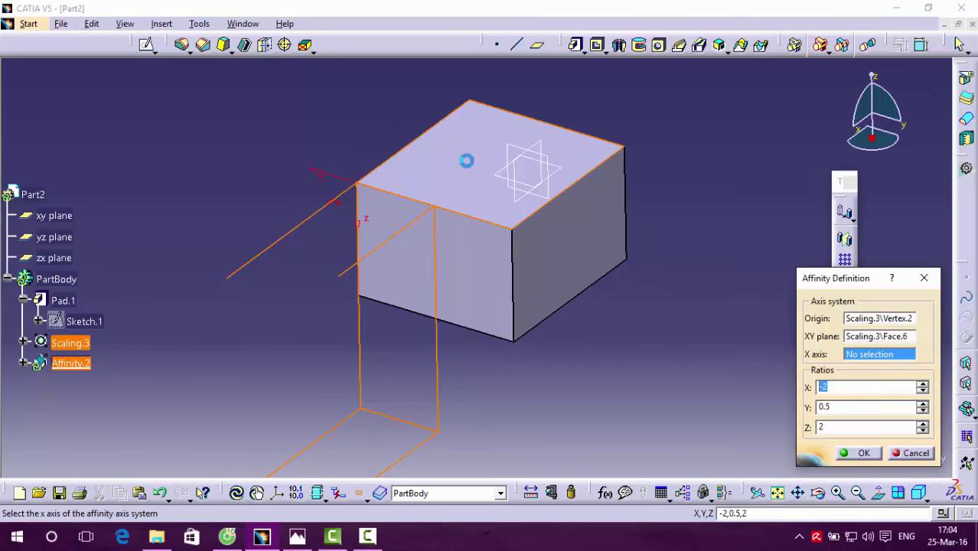
left_click(466, 220)
- Set affinity ratios X 2, Y 0.5, Z 1/2 and apply, flattening the box
middle_click_drag(462, 341, 576, 341)
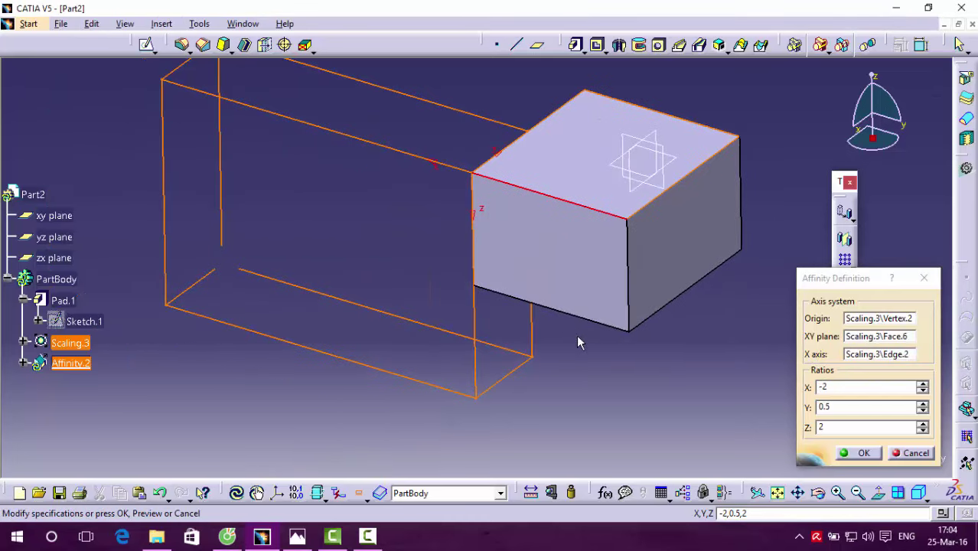
left_click(825, 387)
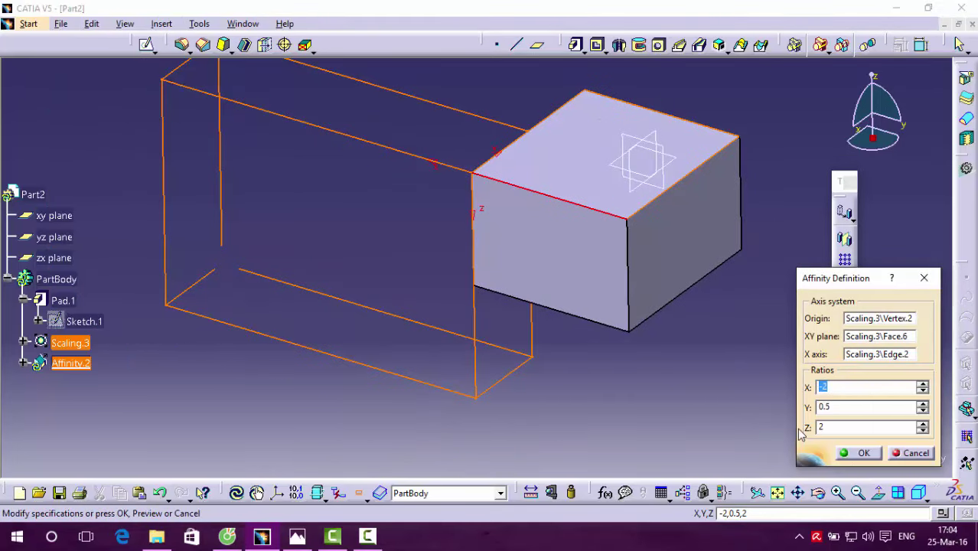
type("2")
key("Tab")
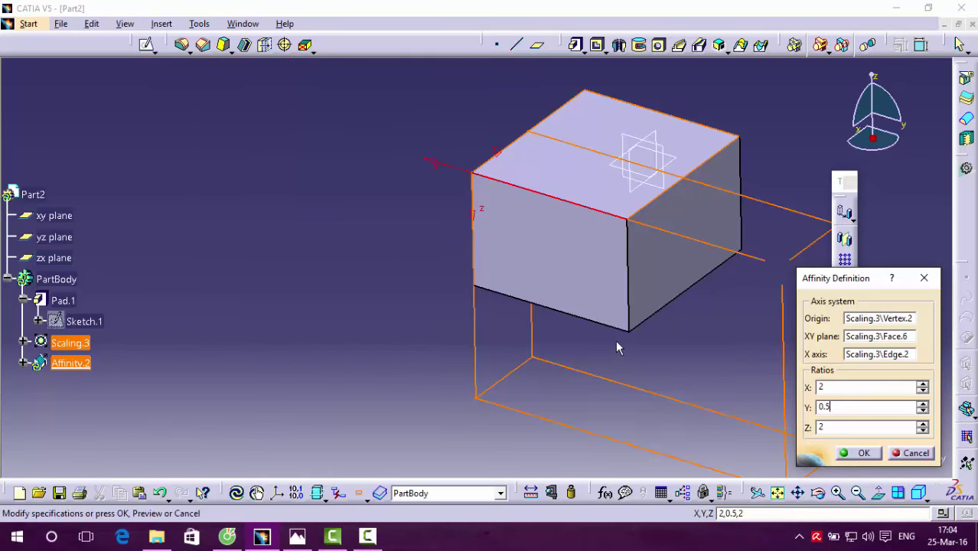
middle_click_drag(616, 342, 534, 350)
left_click(826, 407)
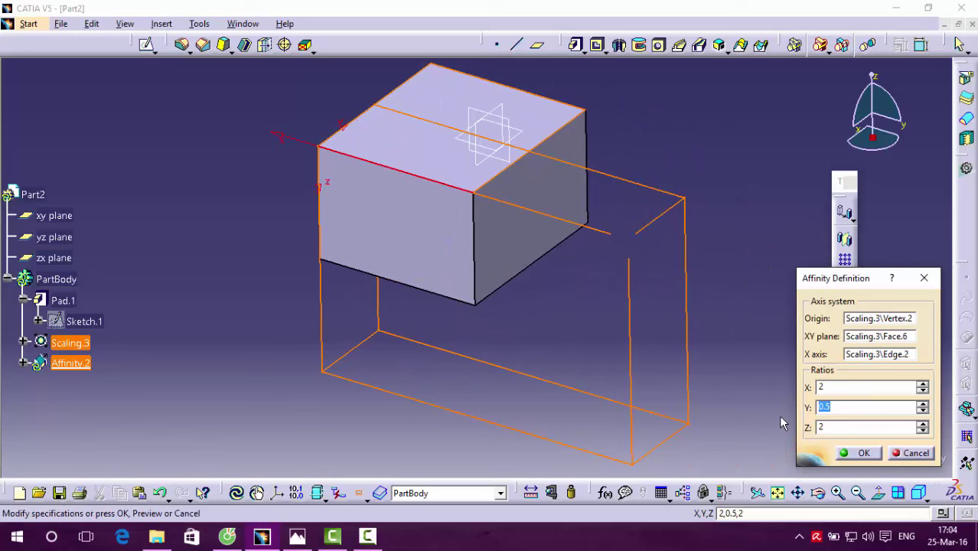
left_click(828, 427)
type("1/2")
left_click(861, 453)
middle_click_drag(493, 308, 411, 334)
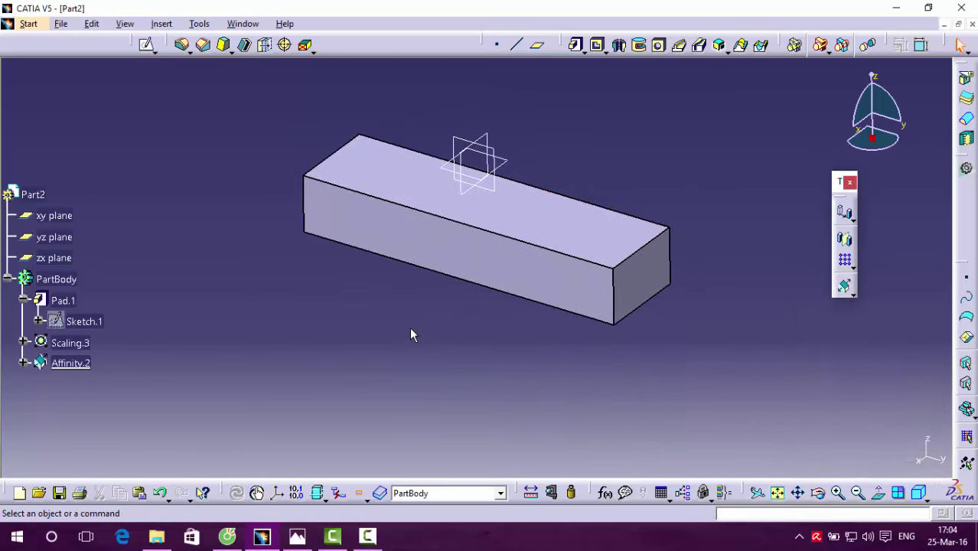
- Redefine Affinity.2 with another corner origin, the side face as XY plane, and a box edge as X axis
left_click(70, 363)
right_click(67, 365)
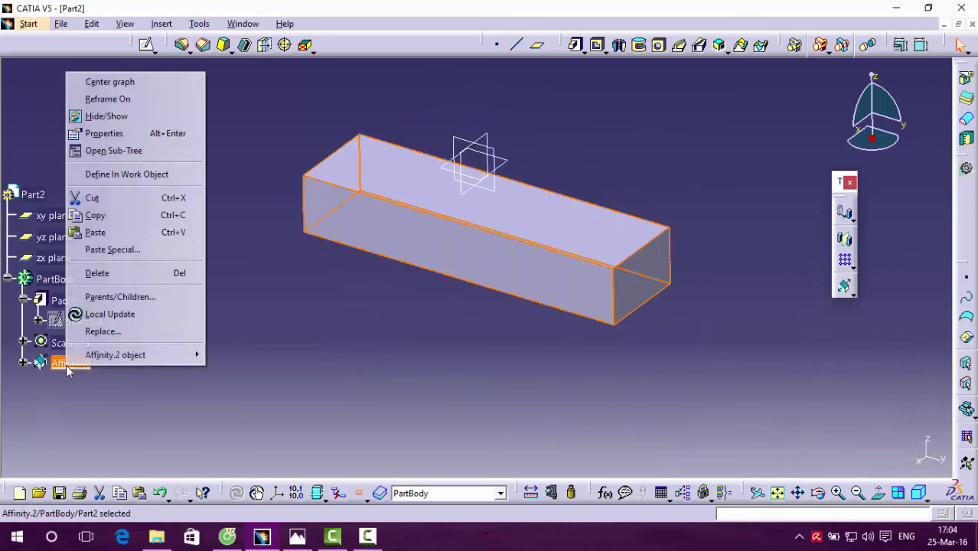
left_click(230, 356)
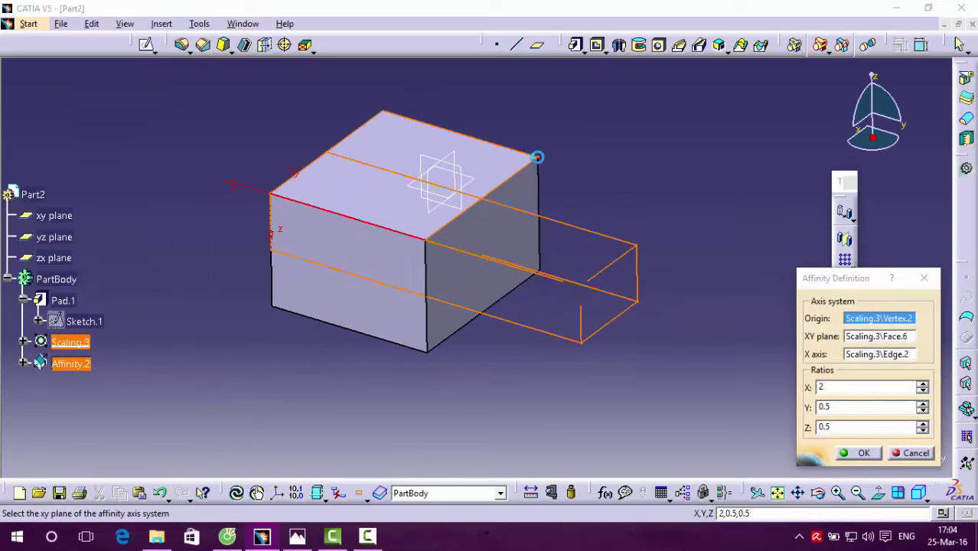
left_click(537, 157)
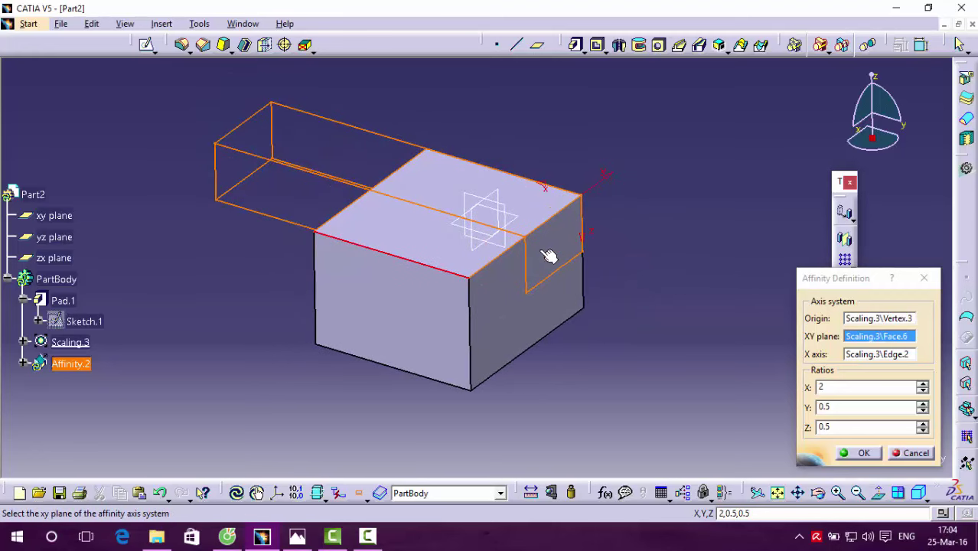
left_click(545, 272)
middle_click_drag(667, 290, 642, 235)
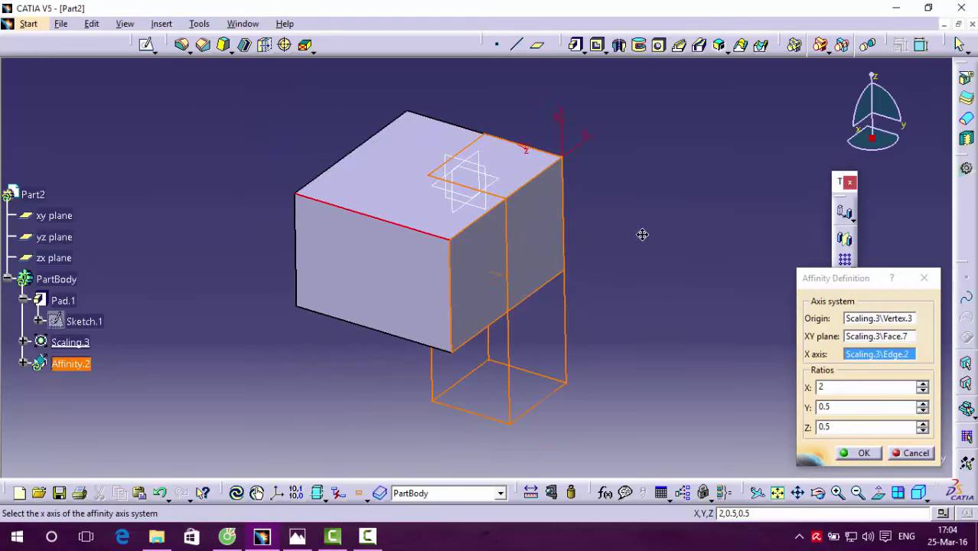
left_click(540, 187)
middle_click_drag(570, 248, 565, 202)
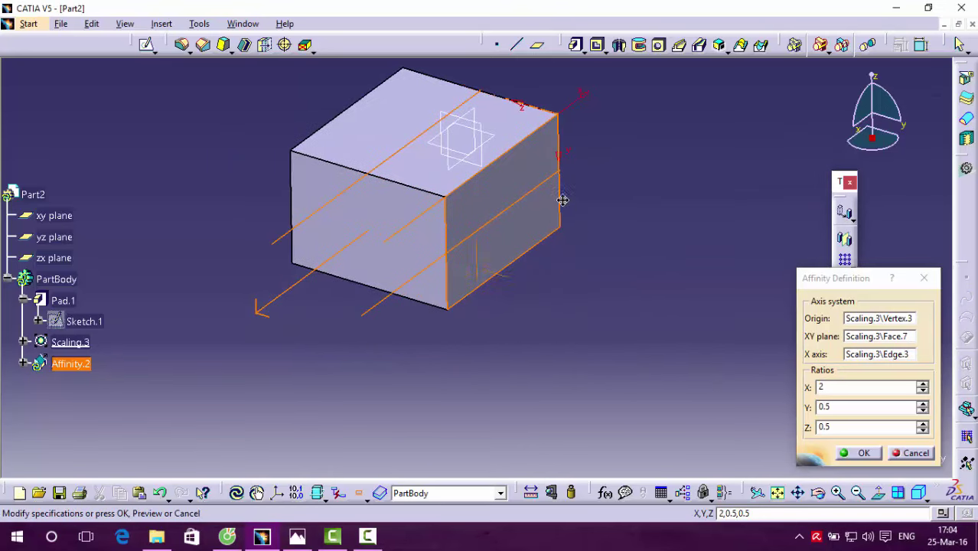
middle_click_drag(634, 291, 619, 319)
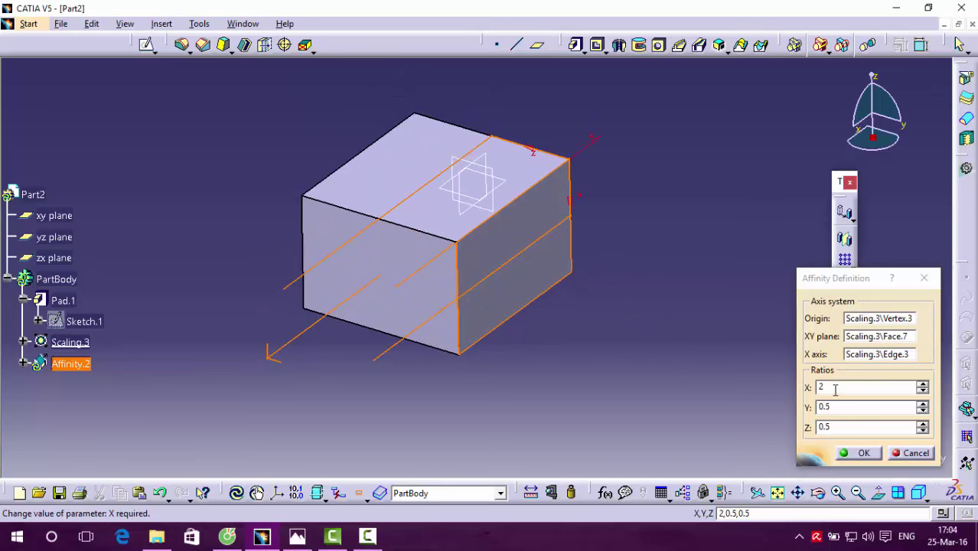
- Apply affinity ratios X -2, Y 2, Z 0.5 for a tall slab, then restore the Part2 window
left_click(812, 388)
double_click(839, 407)
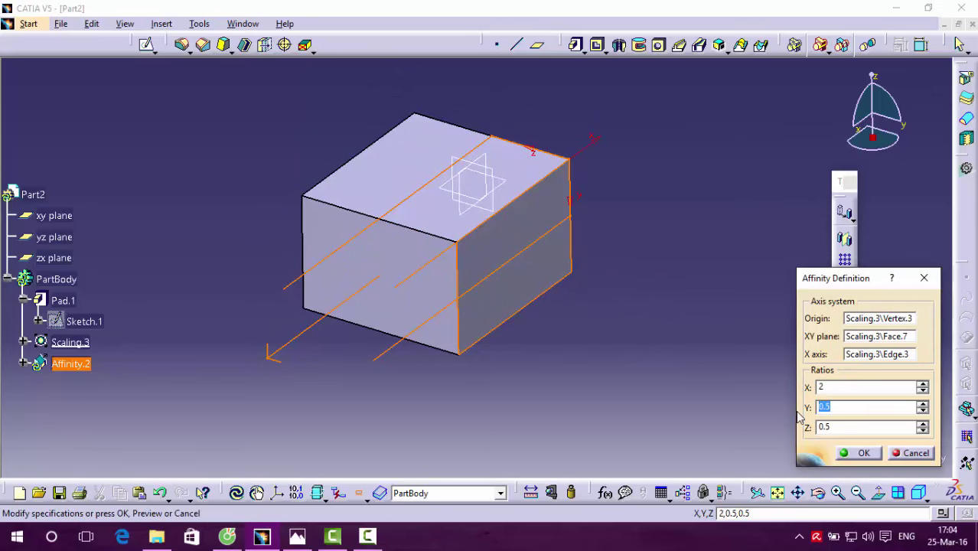
type("2")
double_click(832, 388)
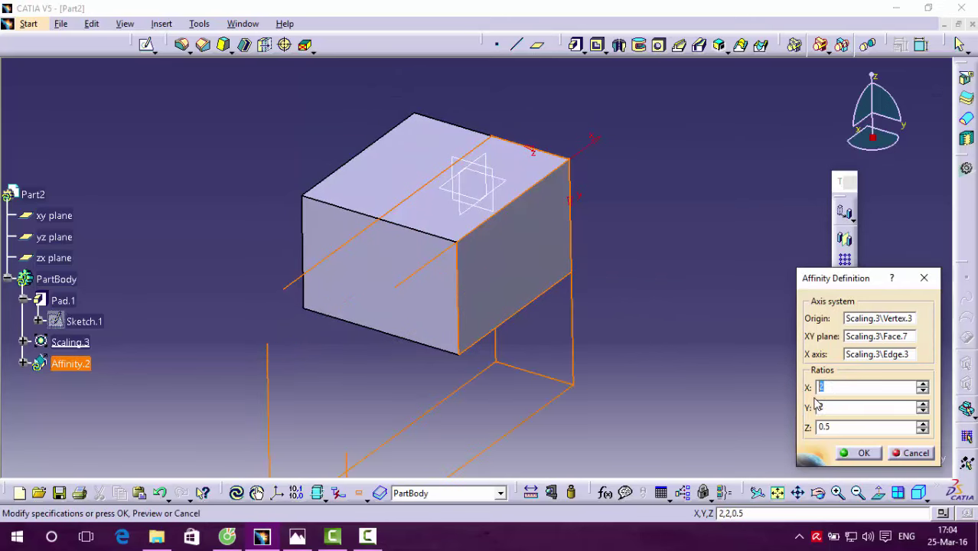
type("-2")
double_click(826, 407)
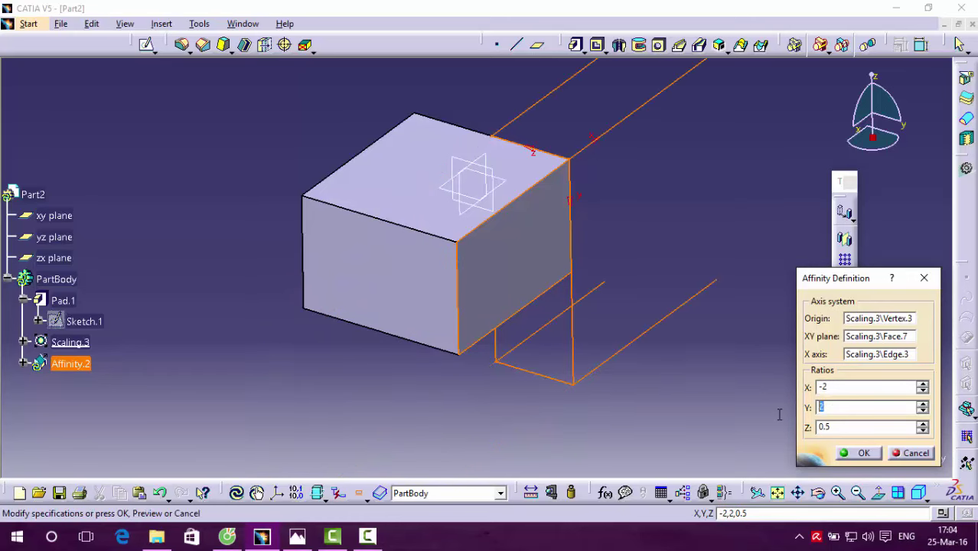
middle_click_drag(686, 386, 651, 428)
left_click(819, 426)
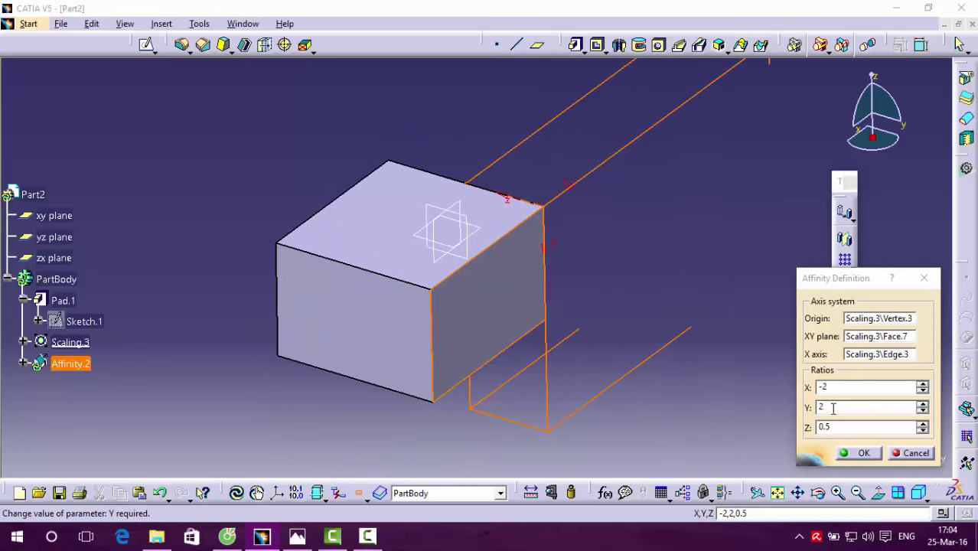
left_click(863, 452)
middle_click_drag(720, 402, 677, 363)
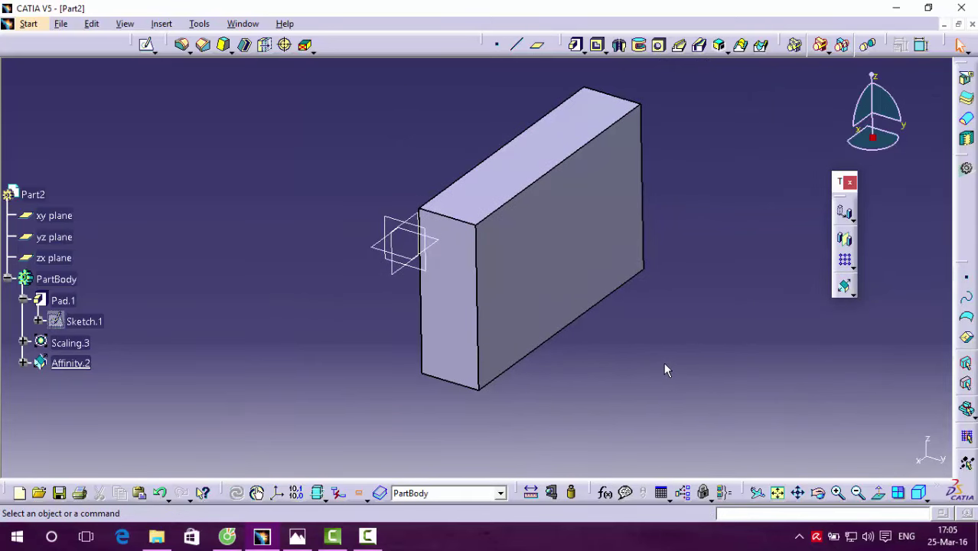
left_click(957, 25)
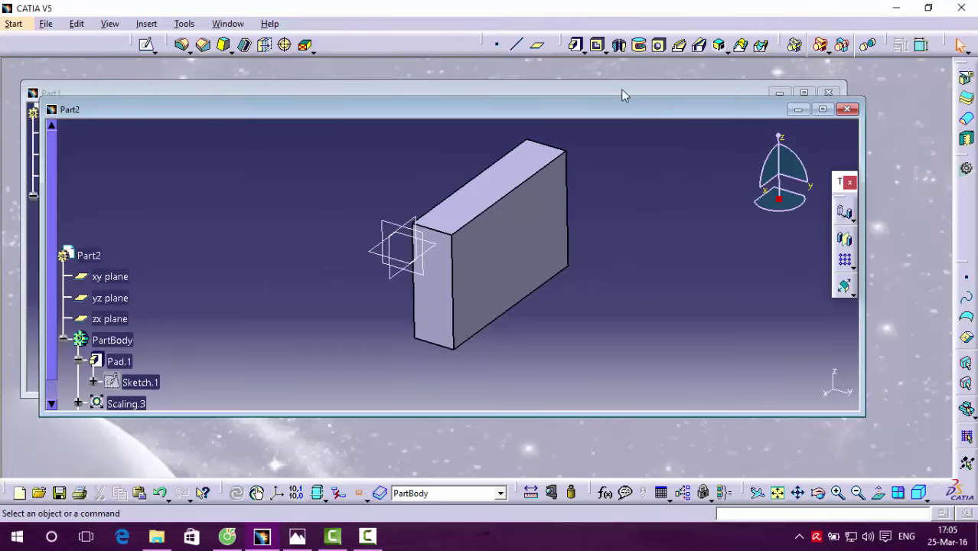
- Maximize Part1 and redefine Scaling.4 with ratio 1 to restore the plain sphere
left_click(620, 89)
left_click(803, 93)
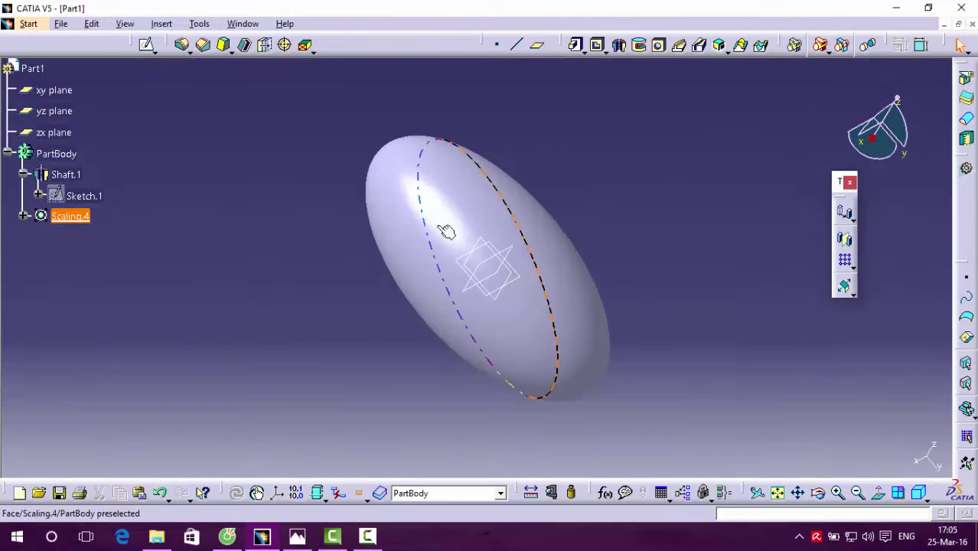
right_click(72, 218)
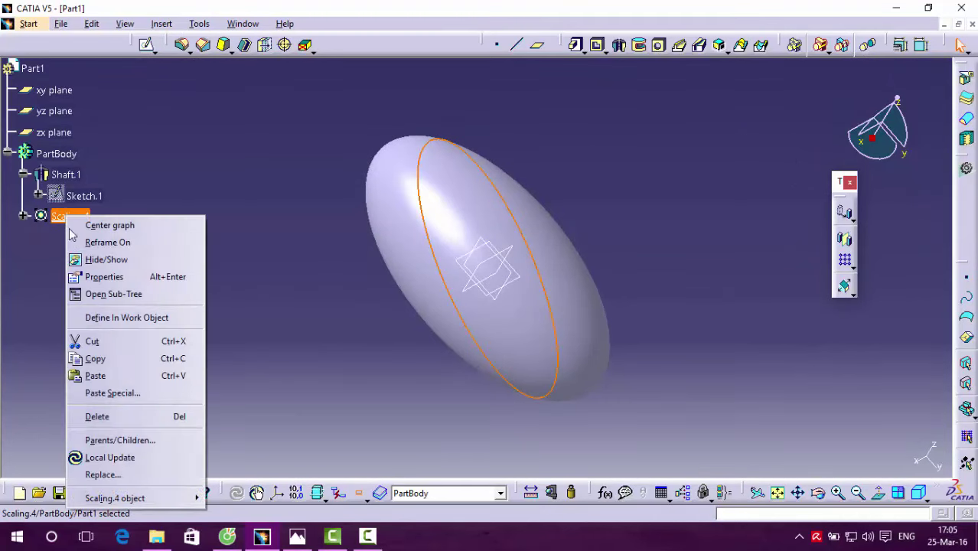
mouse_move(114, 498)
left_click(250, 407)
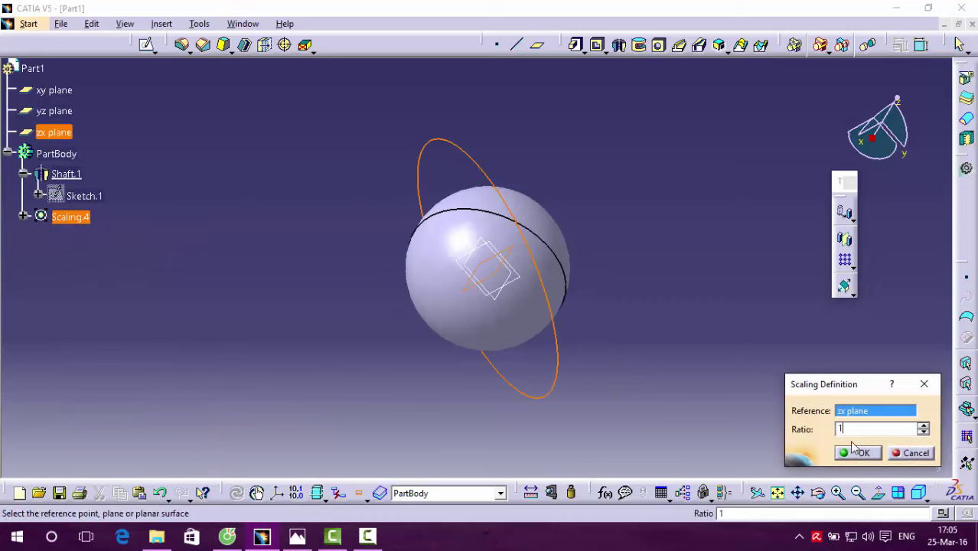
left_click(857, 452)
middle_click_drag(651, 248, 644, 274)
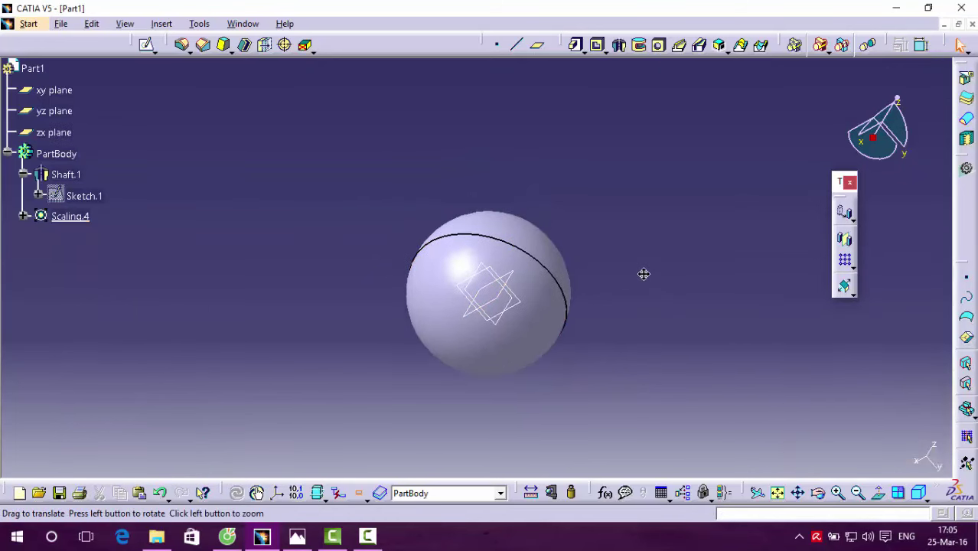
left_click(853, 292)
- Add an Affinity on the sphere with the zx plane as XY plane and ratios X 2, Y 1/2, Z 2
left_click(895, 304)
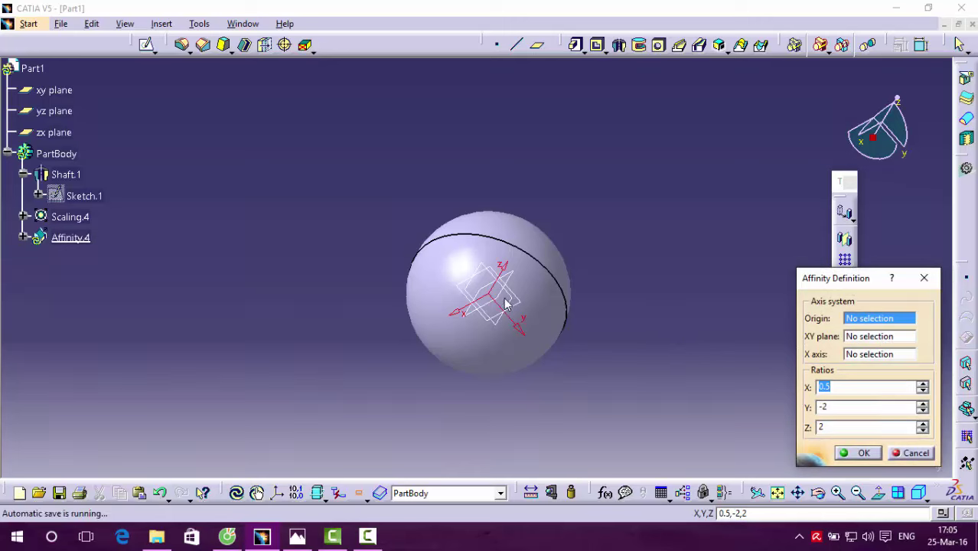
left_click(869, 340)
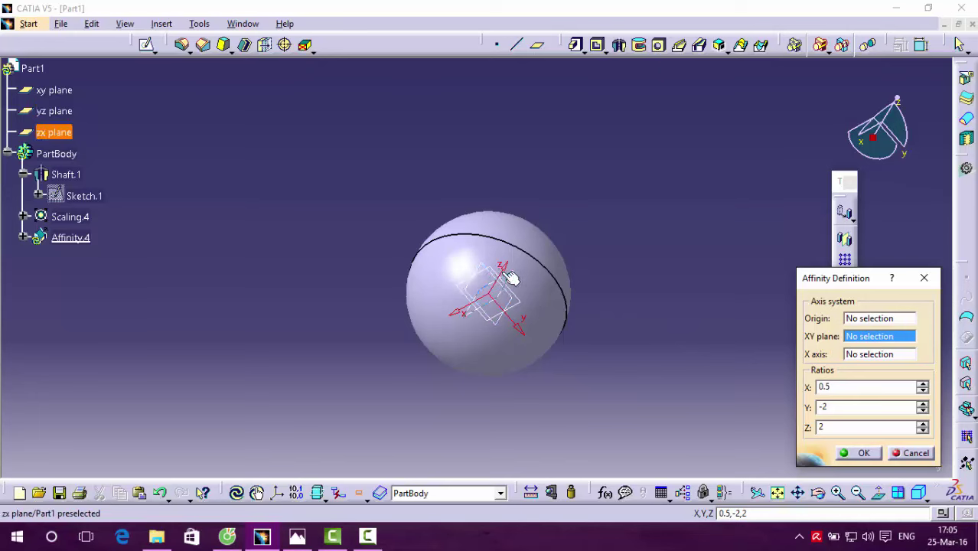
left_click(513, 280)
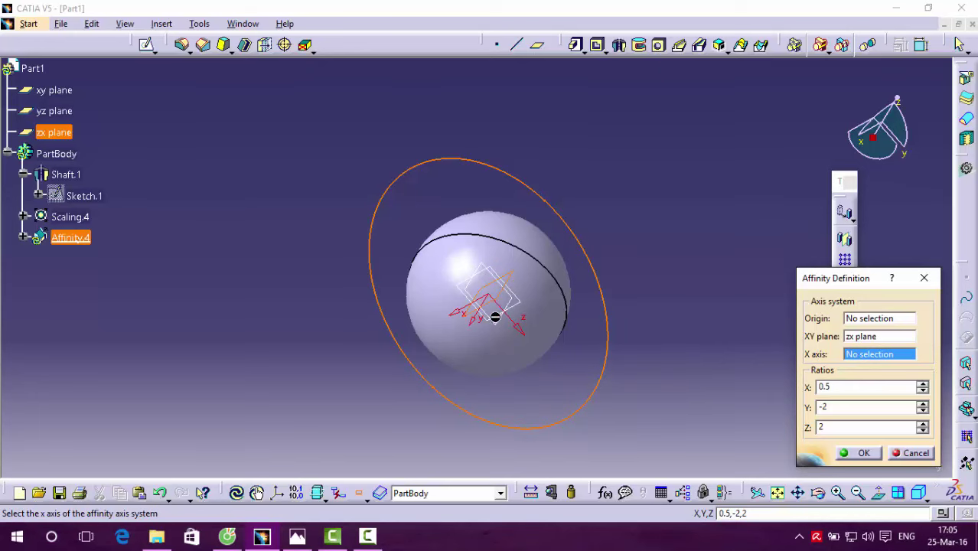
left_click_drag(841, 387, 778, 401)
type("2")
left_click_drag(835, 407, 783, 416)
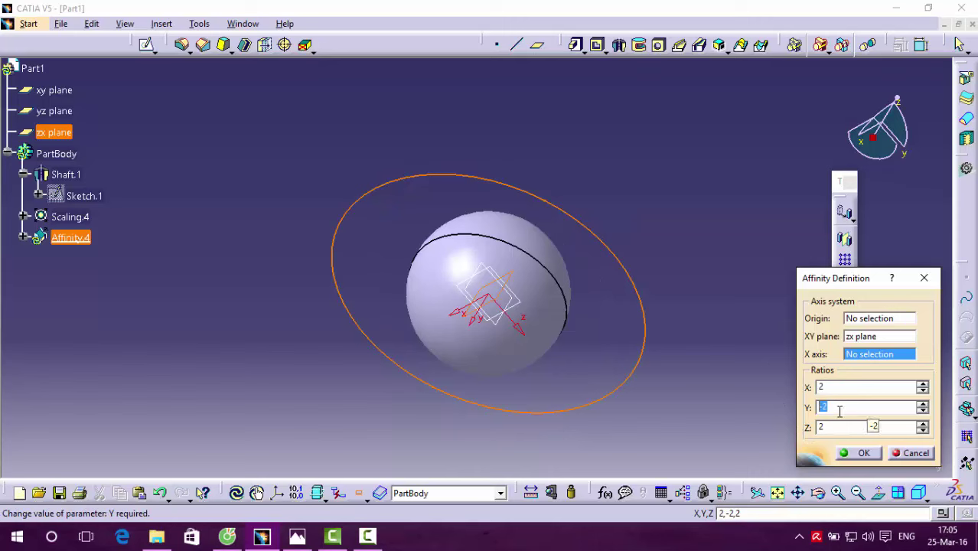
type("1")
type("/2")
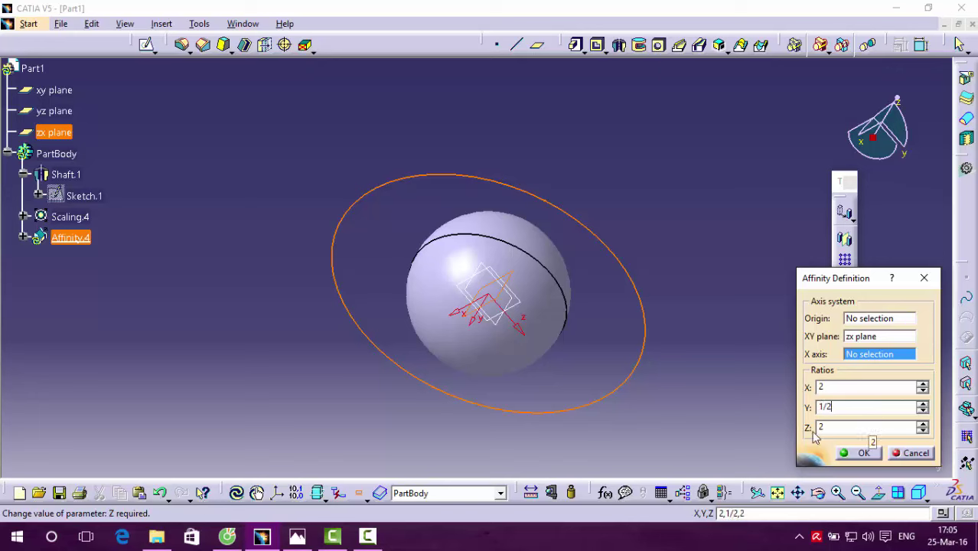
left_click(828, 429)
left_click(860, 453)
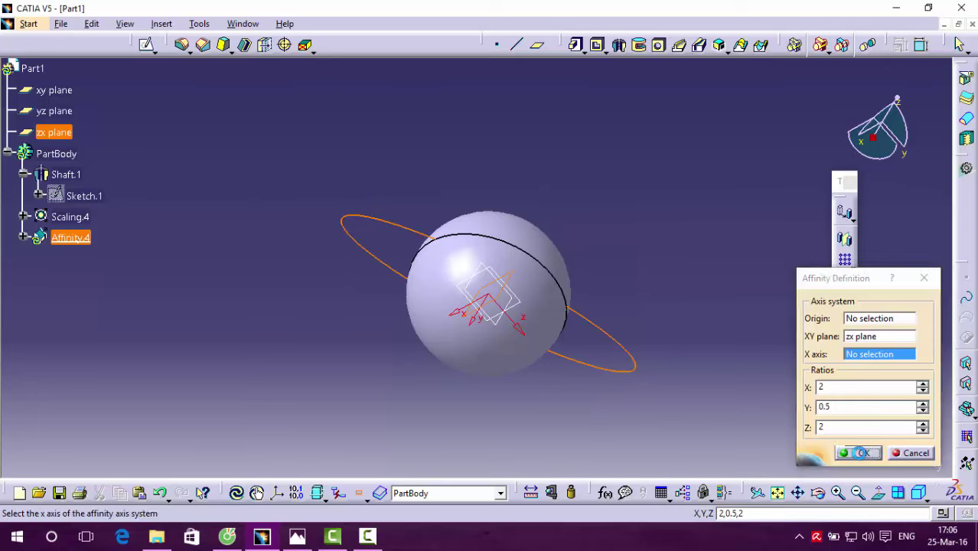
mouse_move(710, 342)
middle_mouse_down()
mouse_move(476, 280)
mouse_move(668, 336)
mouse_move(642, 303)
mouse_move(484, 275)
mouse_move(505, 215)
middle_mouse_up()
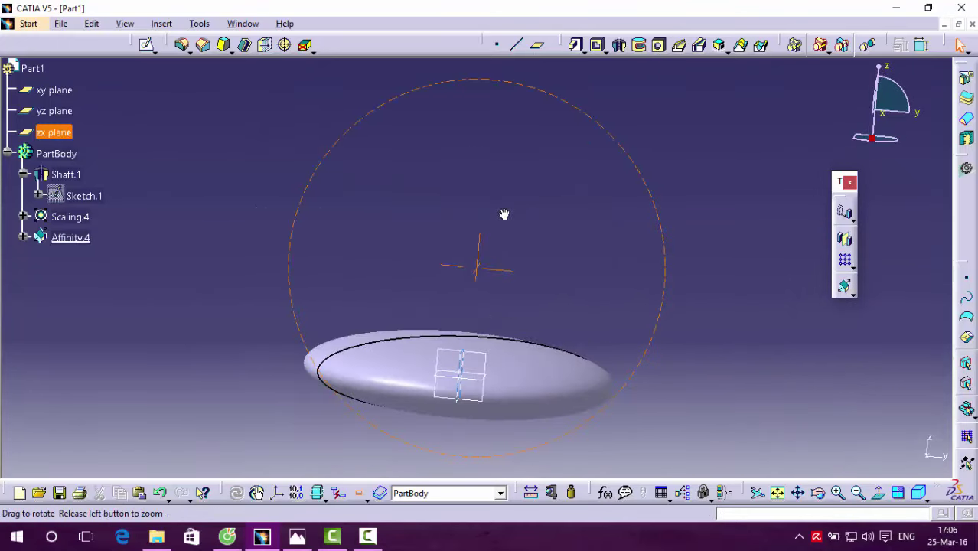
- Redefine Affinity.4 with X ratio -2 and Y ratio 1, keeping Z at 2
right_click(67, 238)
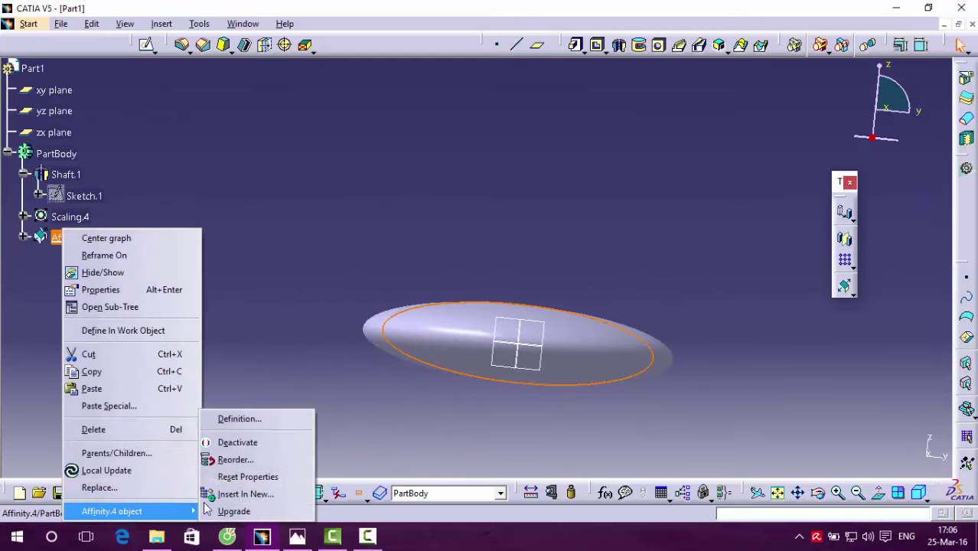
left_click(236, 415)
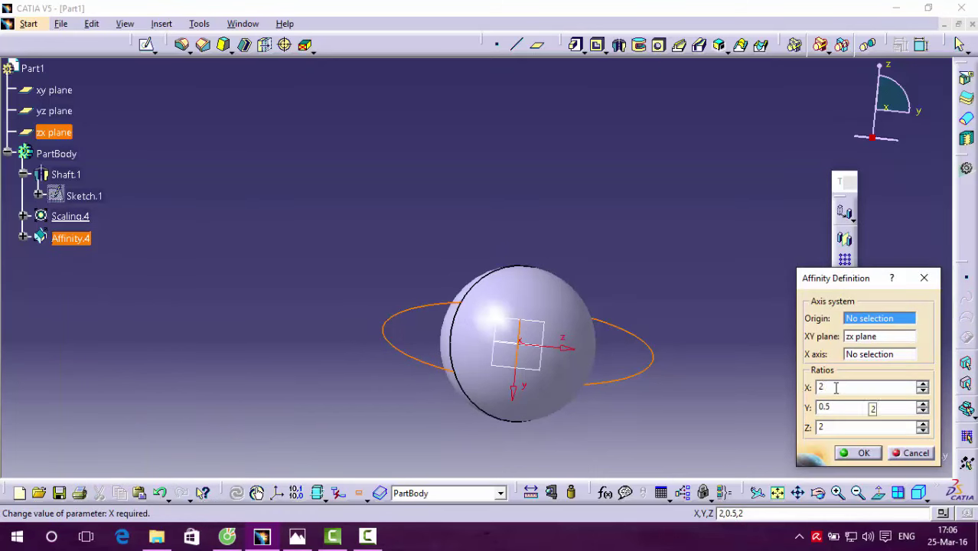
type("-")
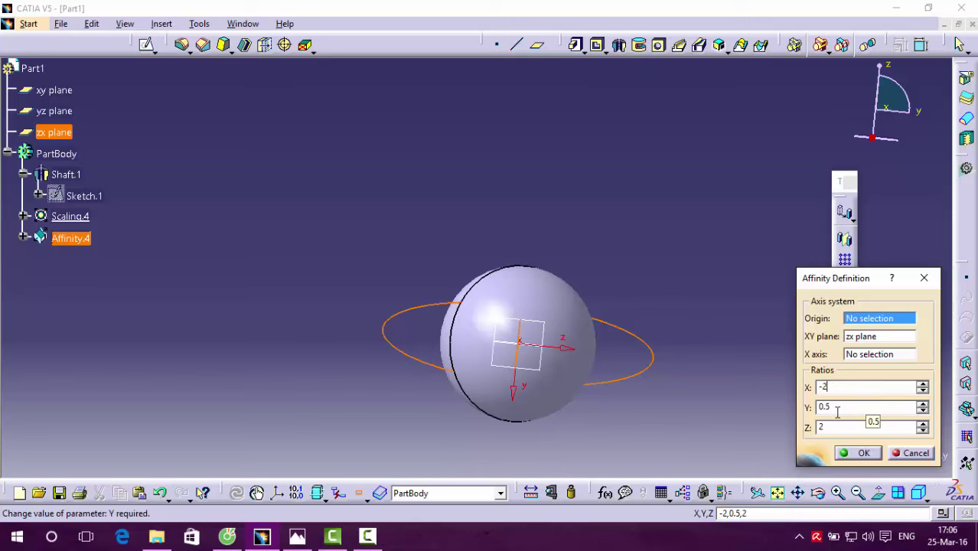
key("Tab")
type("1")
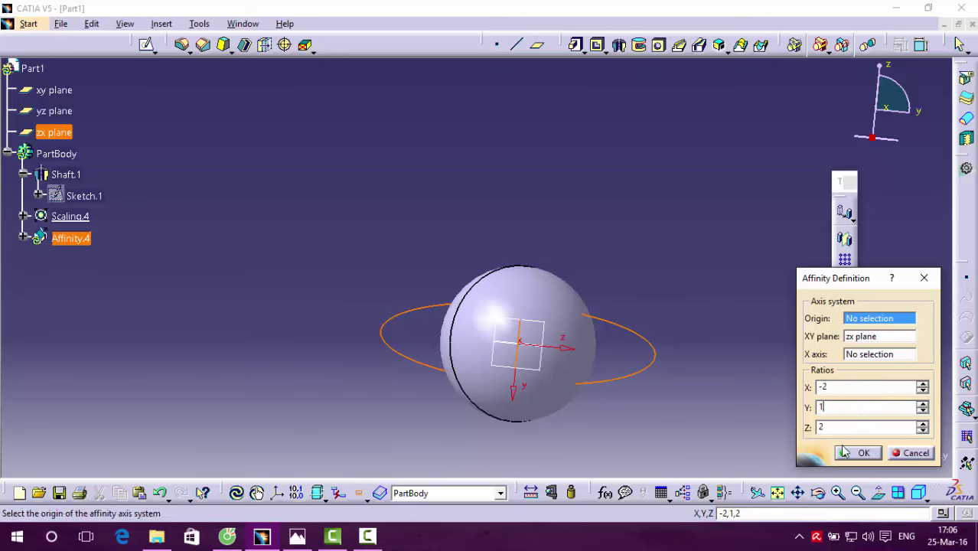
key("Tab")
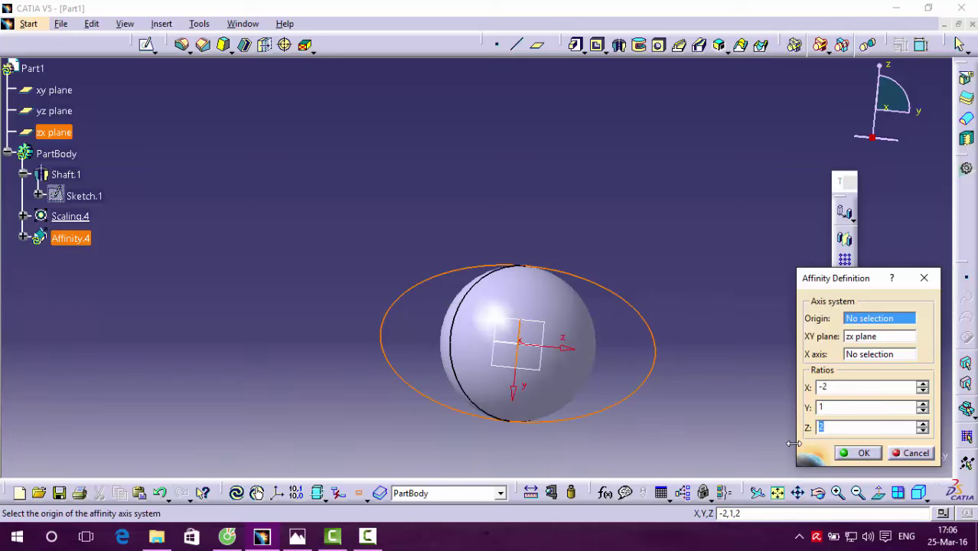
left_click(862, 456)
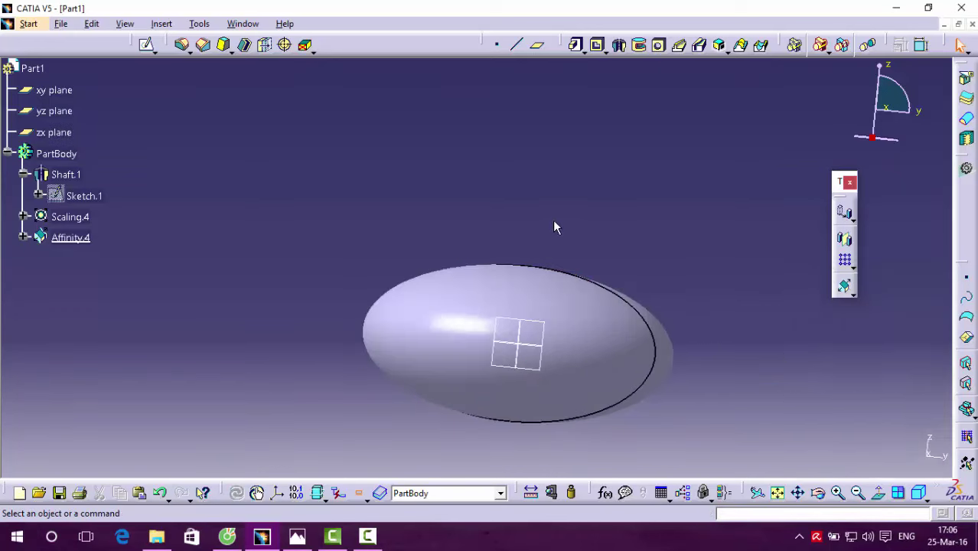
mouse_move(550, 219)
middle_mouse_down()
mouse_move(514, 170)
mouse_move(474, 232)
mouse_move(469, 273)
middle_mouse_up()
- Rotate the view around the ellipsoid and open the Scaling/Affinity transformation flyout
middle_click_drag(517, 153, 524, 191)
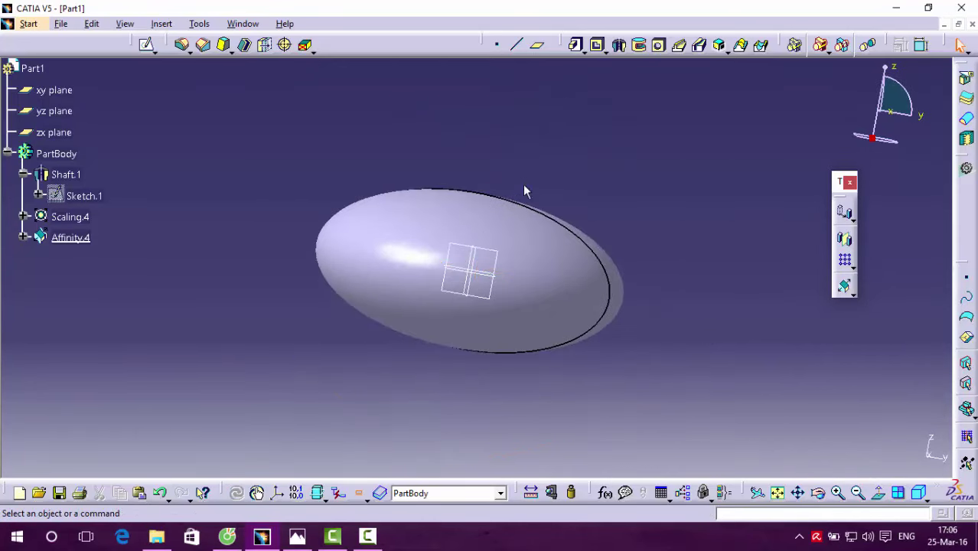
left_click(854, 295)
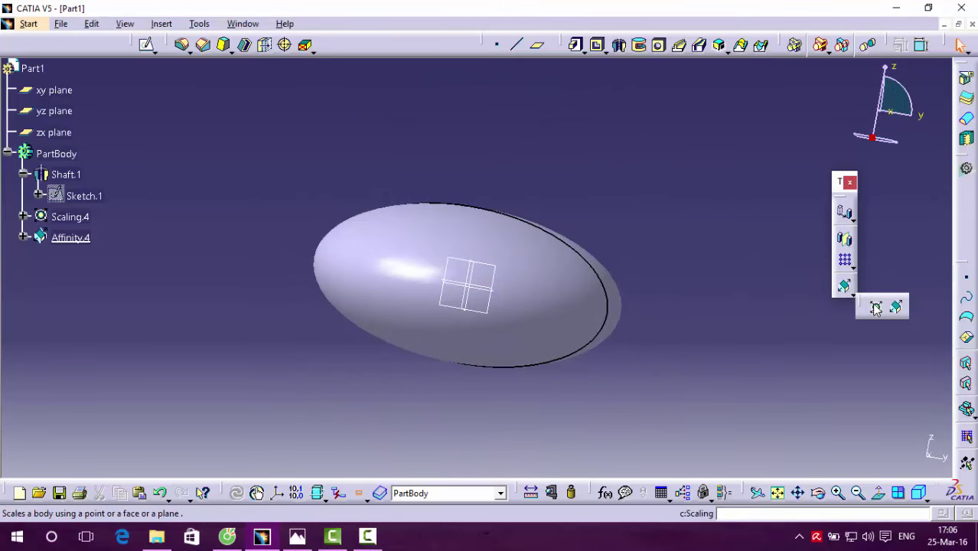